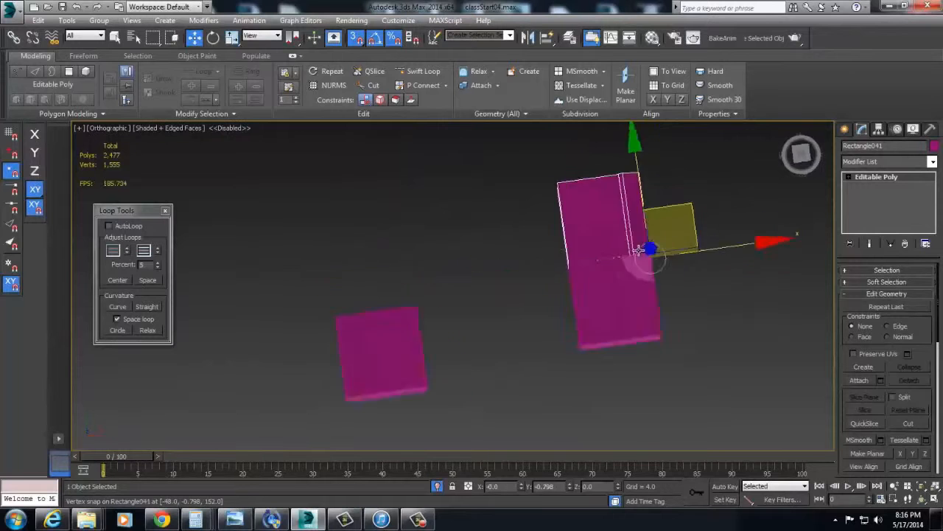
- Detach a clone of the rounded corner faces of Rectangle004 as a separate object
scroll(601, 297, up, 2)
middle_drag(613, 289, 553, 333)
scroll(499, 306, up, 3)
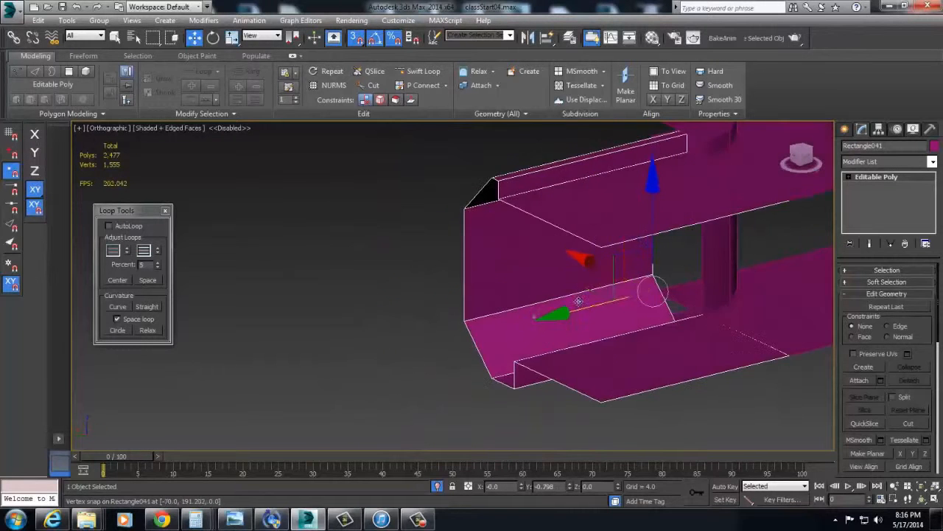
drag(653, 313, 696, 328)
alt+middle_drag(697, 328, 627, 286)
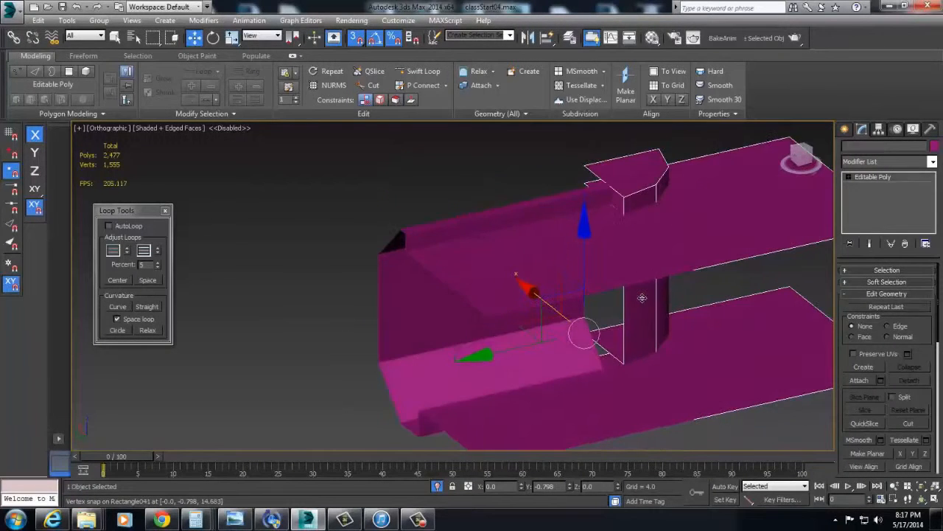
key(1)
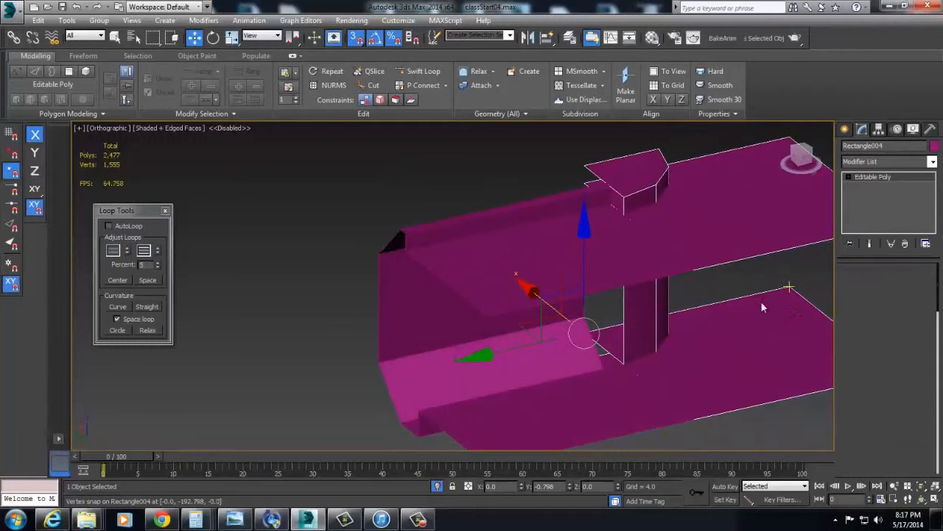
click(914, 380)
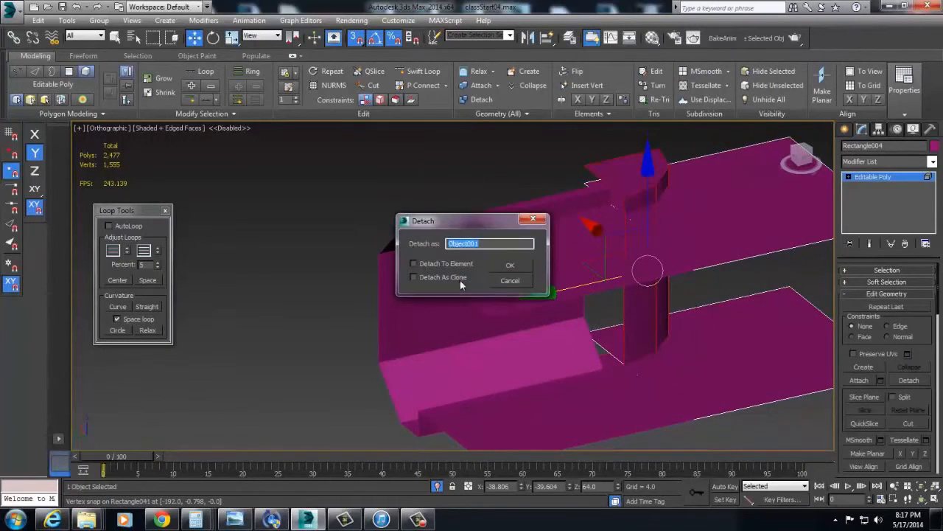
click(524, 267)
- Rotate the detached rounded corner piece 90 degrees about Z in the top view
click(583, 171)
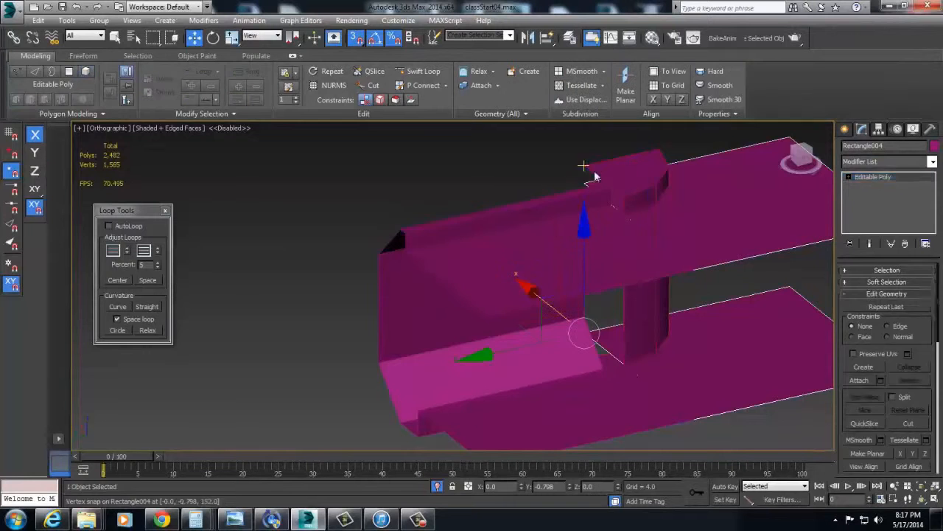
key(t)
key(z)
scroll(625, 317, down, 5)
key(e)
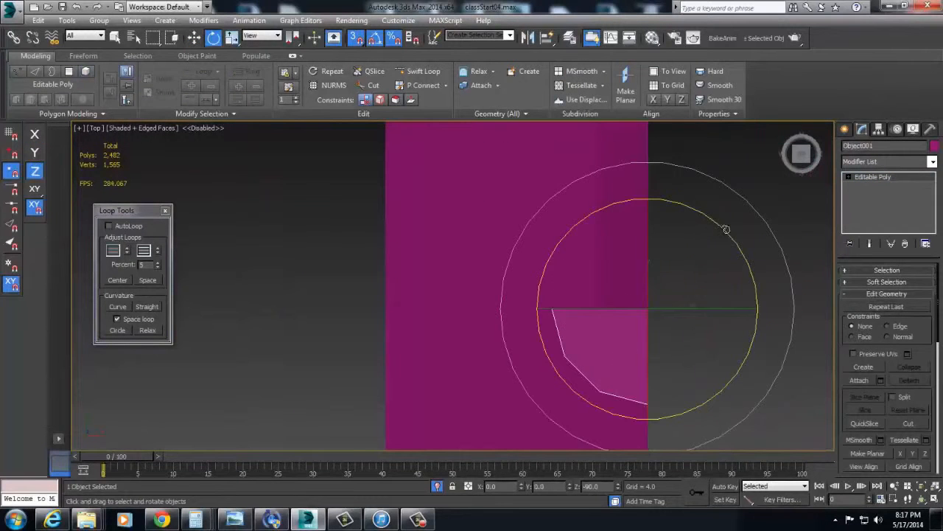
drag(712, 223, 740, 233)
- Examine how the rotated corner piece meets the adjoining floor and wall pieces
alt+middle_drag(749, 239, 596, 337)
click(740, 296)
scroll(595, 337, up, 1)
scroll(510, 356, up, 3)
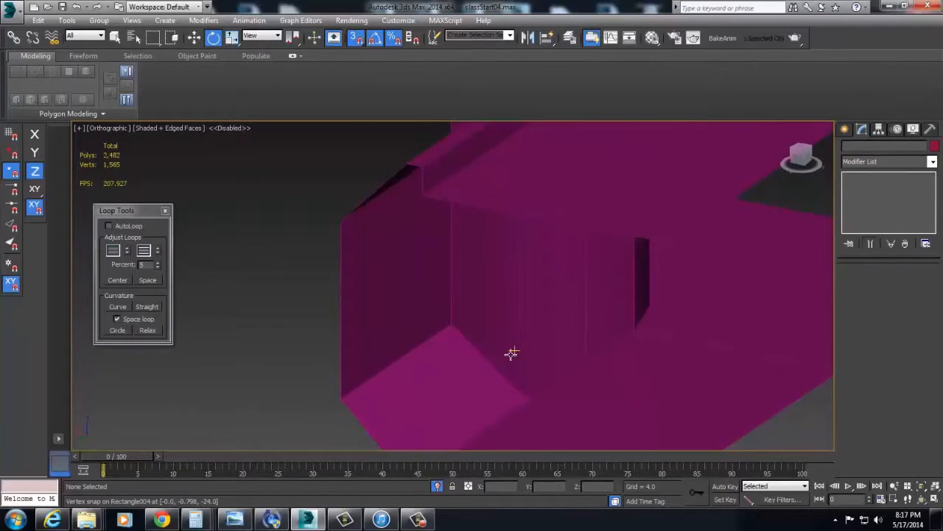
click(511, 356)
scroll(511, 356, down, 3)
alt+middle_drag(481, 368, 554, 343)
ctrl+click(605, 339)
key(w)
ctrl+click(501, 350)
scroll(504, 339, down, 5)
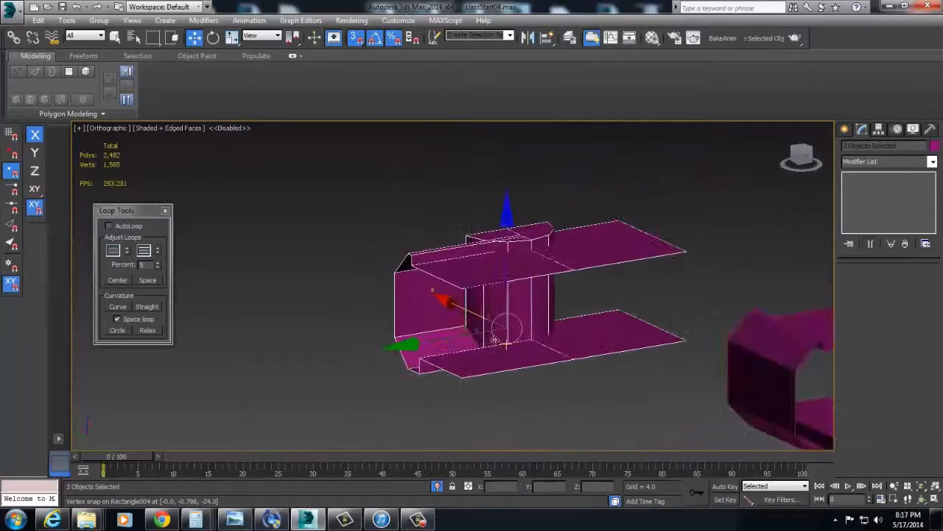
alt+middle_drag(440, 323, 407, 324)
scroll(491, 353, up, 6)
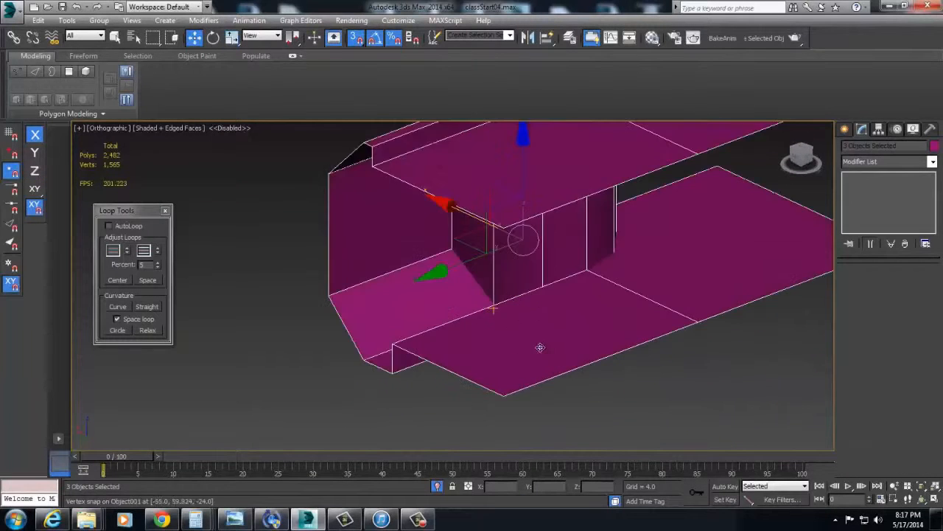
scroll(567, 354, down, 9)
- Exit isolation mode to display all the modular pieces
right_click(604, 347)
click(633, 226)
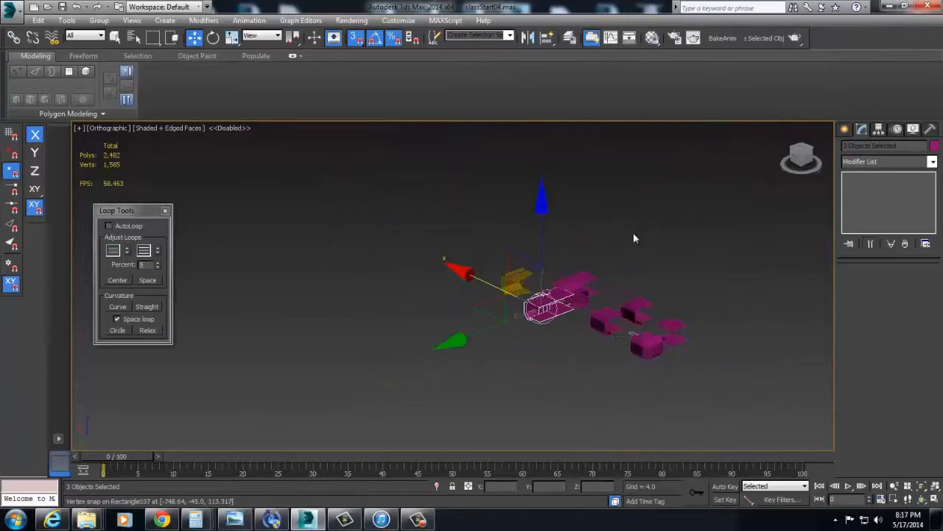
key(z)
scroll(541, 343, down, 5)
alt+middle_drag(542, 343, 582, 266)
click(461, 253)
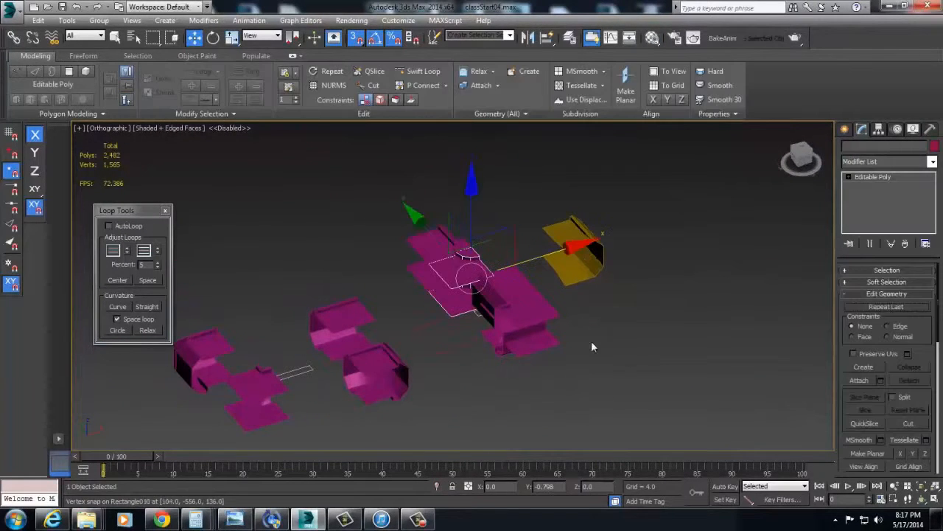
- Select every piece in the scene and set the position coordinates to 0, gathering them at the origin
click(442, 347)
click(475, 324)
click(473, 341)
key(ctrl+a)
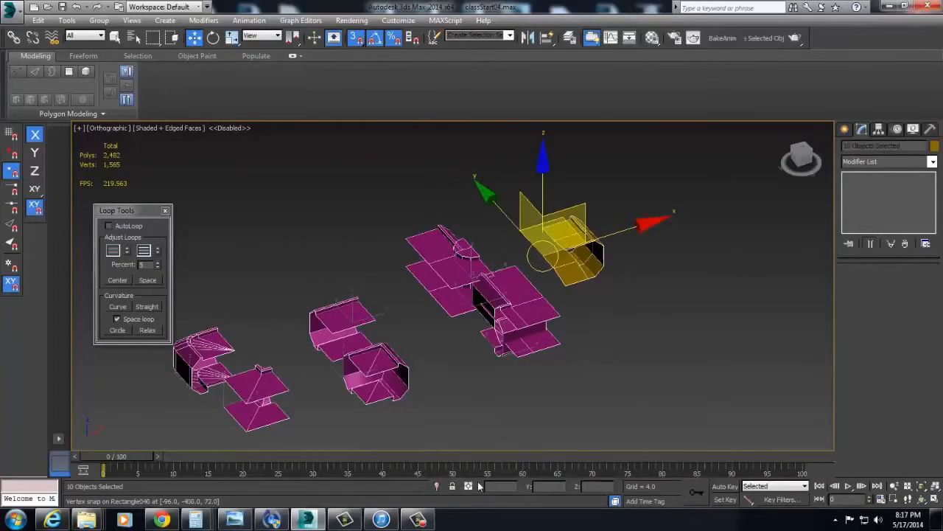
text(0)
key(Return)
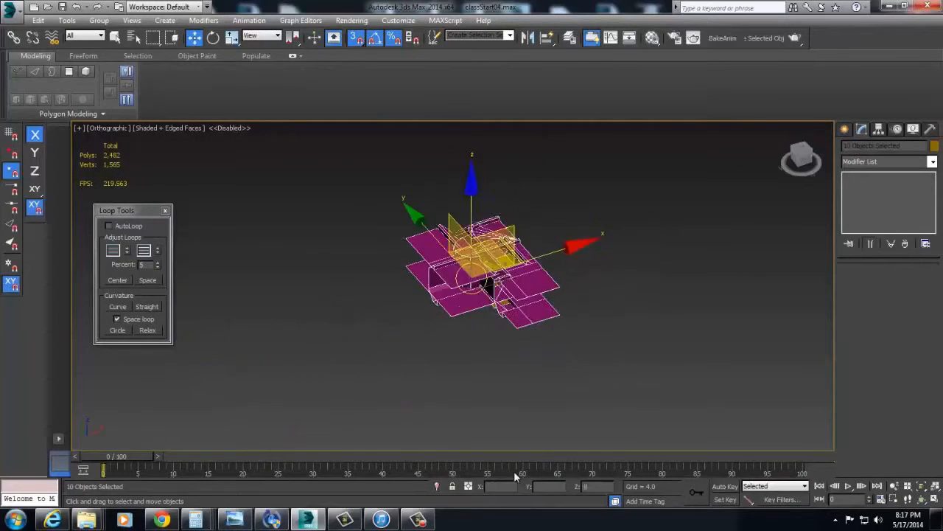
mouse_move(507, 359)
alt+middle_down()
mouse_move(482, 329)
mouse_move(508, 358)
alt+middle_up()
click(483, 336)
key(z)
click(386, 333)
scroll(471, 317, down, 3)
middle_drag(535, 302, 640, 289)
drag(640, 289, 417, 326)
key(ctrl+z)
key(t)
scroll(461, 324, down, 7)
middle_drag(460, 324, 503, 319)
shift+drag(545, 296, 316, 291)
key(ctrl+z)
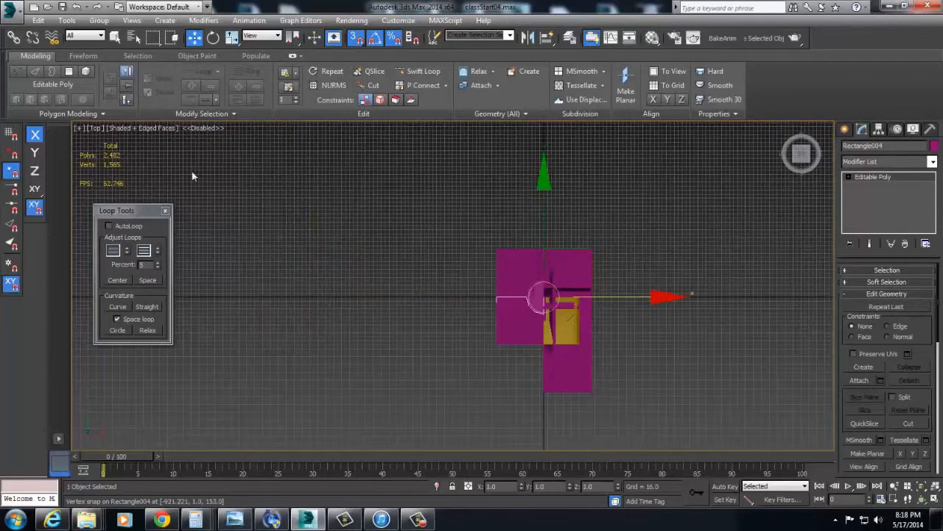
- Switch snapping from vertices to grid points and move two pieces, including Rectangle004, out of the stack along negative X
right_click(354, 41)
click(251, 192)
click(393, 110)
drag(615, 297, 375, 286)
drag(539, 309, 423, 309)
- Pull Rectangle041 out of the stack along X, compare its orientation with its neighbour, and delete it
click(530, 277)
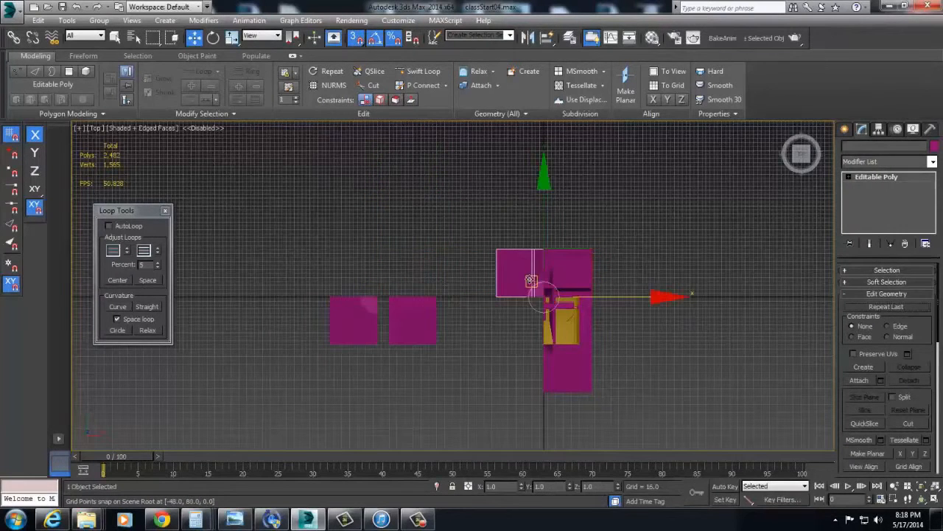
drag(617, 295, 466, 314)
text(e)
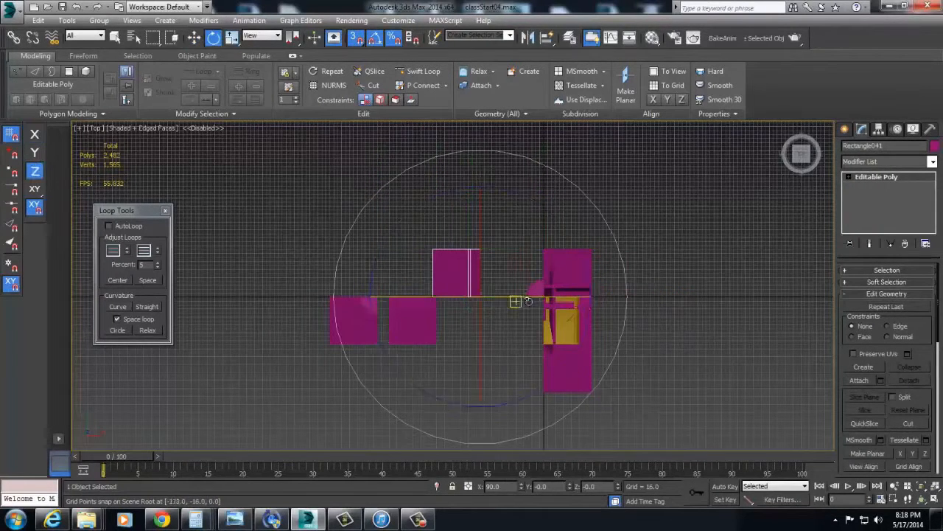
text(0)
key(Return)
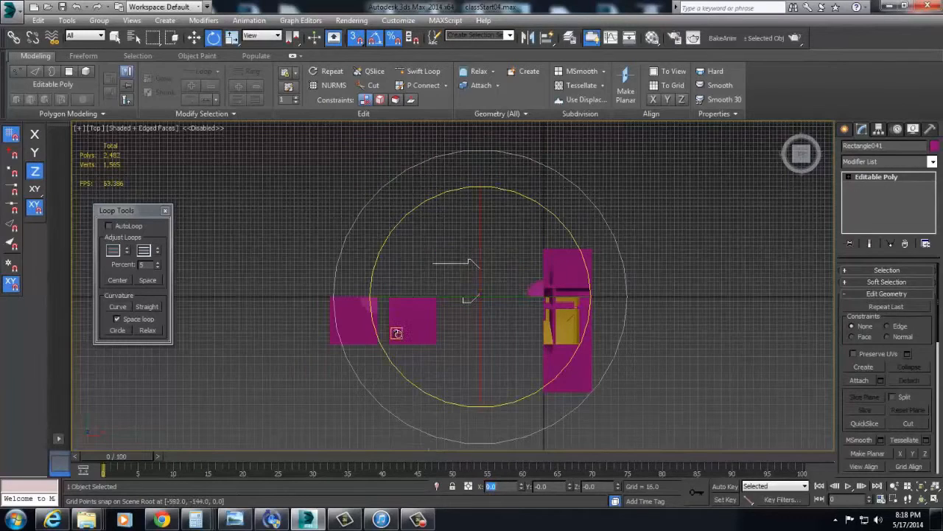
alt+middle_drag(398, 332, 524, 210)
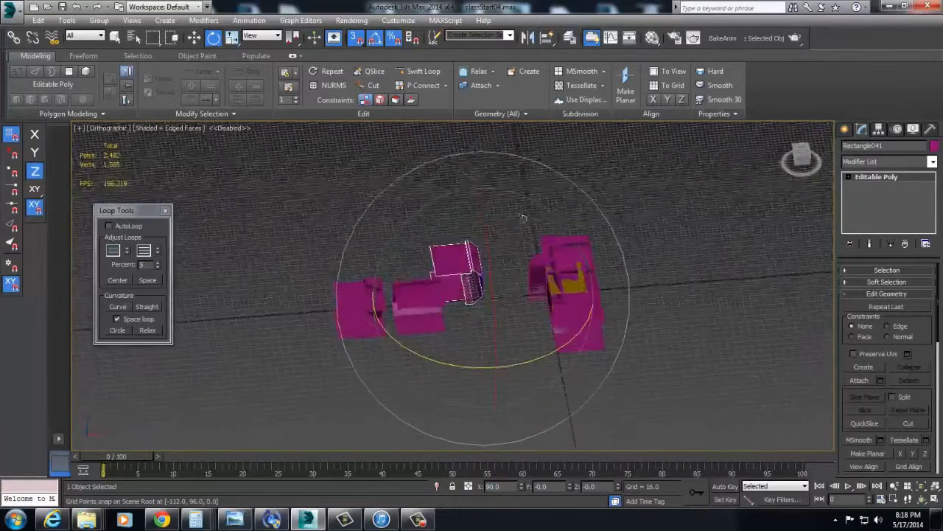
scroll(469, 298, up, 5)
drag(556, 352, 591, 354)
key(Delete)
- Move the detached rounded corner piece out of the stack along X and turn it about Z beside the separated pieces
click(738, 179)
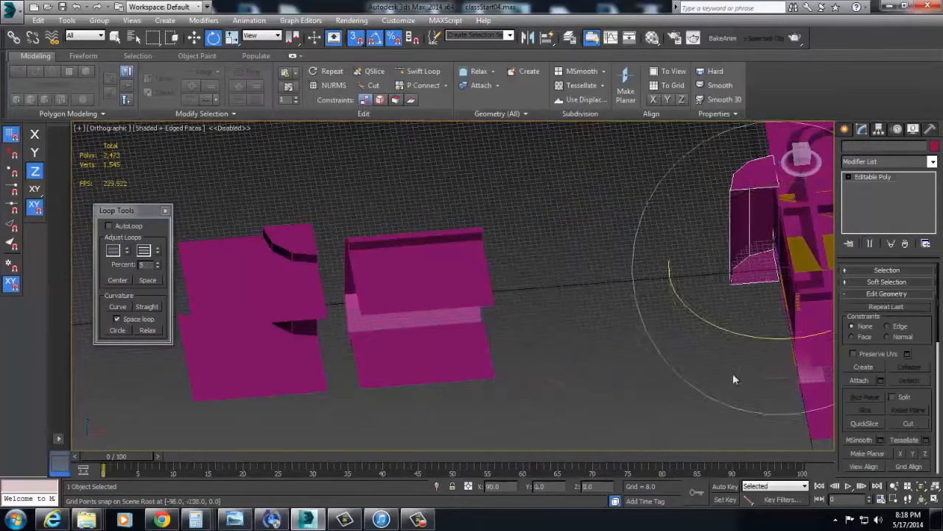
middle_drag(706, 334, 637, 347)
middle_drag(771, 281, 539, 308)
key(e)
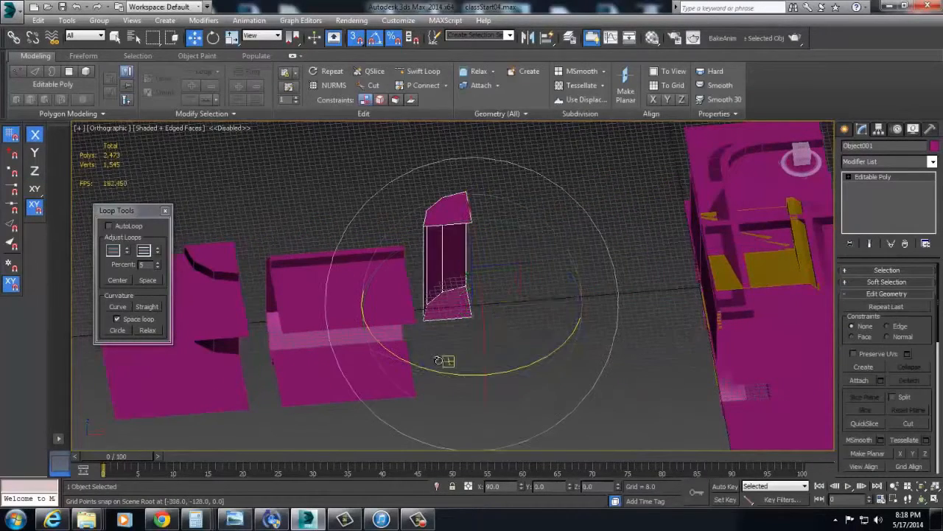
drag(474, 352, 498, 382)
key(w)
drag(516, 298, 476, 297)
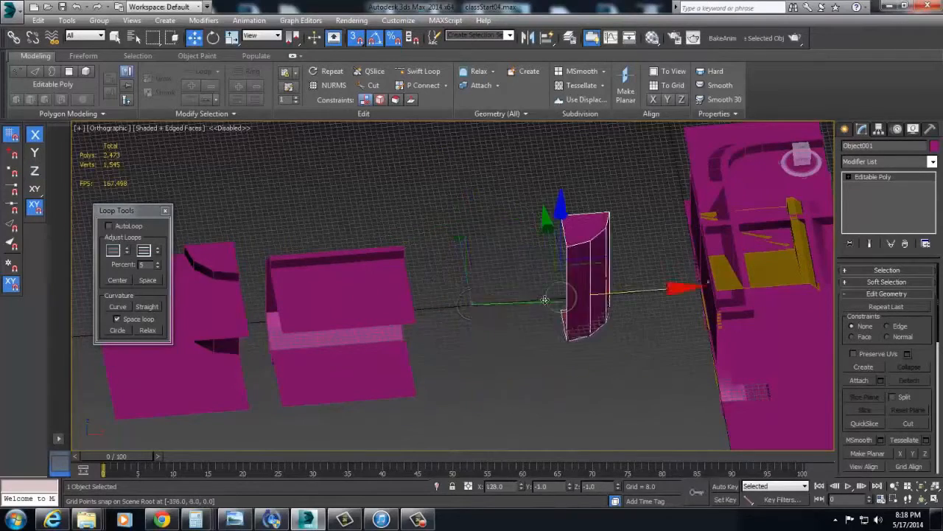
middle_drag(536, 329, 486, 352)
- Pull another wall piece out of the stack along X, rotate it for comparison, and delete it
click(652, 197)
middle_drag(652, 198, 585, 190)
drag(582, 243, 413, 299)
key(e)
drag(358, 359, 432, 384)
key(Delete)
- Move the rounded corner wall module out of the stack along negative X and rotate it about Z
click(662, 308)
key(w)
drag(585, 318, 421, 333)
key(e)
drag(498, 353, 479, 371)
- Move Rectangle006 to about X 390 and Rectangle010 to about X 610, clear of the remaining stack
click(659, 267)
middle_drag(659, 267, 558, 263)
scroll(575, 347, down, 3)
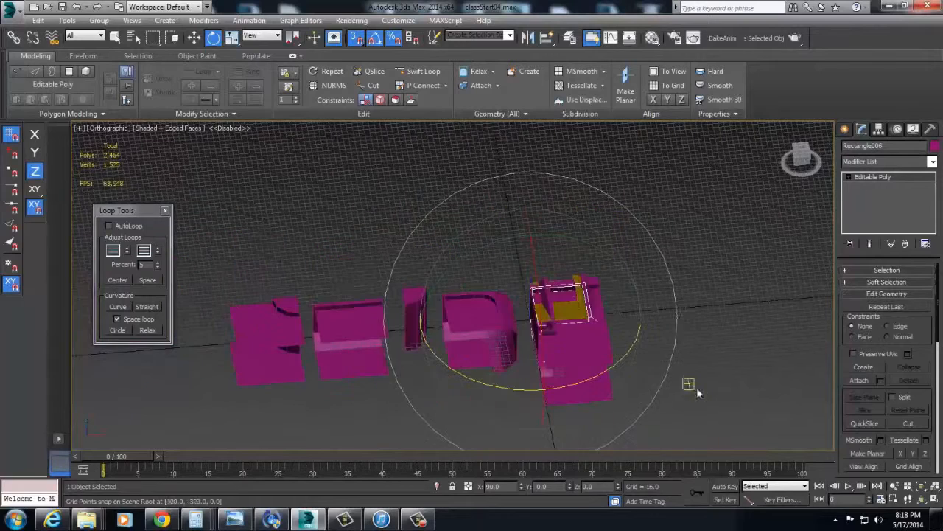
key(w)
drag(558, 306, 662, 314)
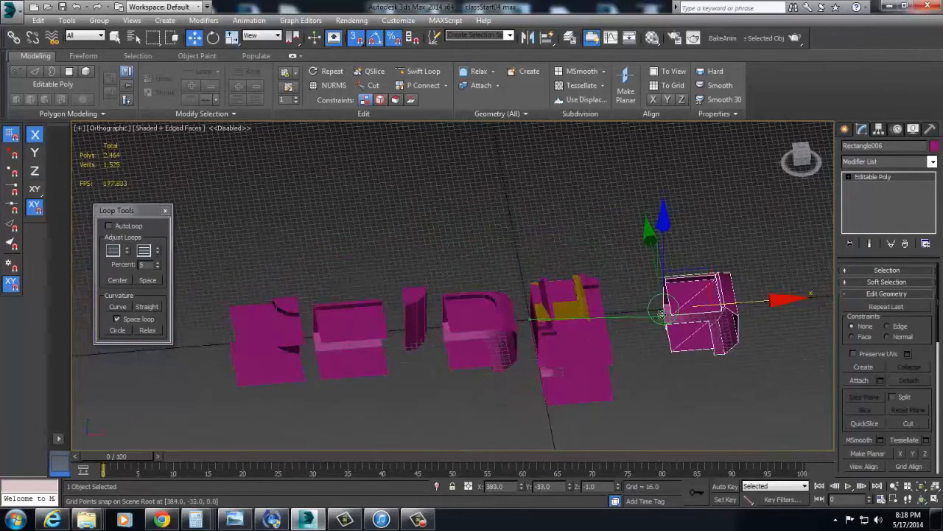
click(582, 324)
drag(586, 313, 795, 298)
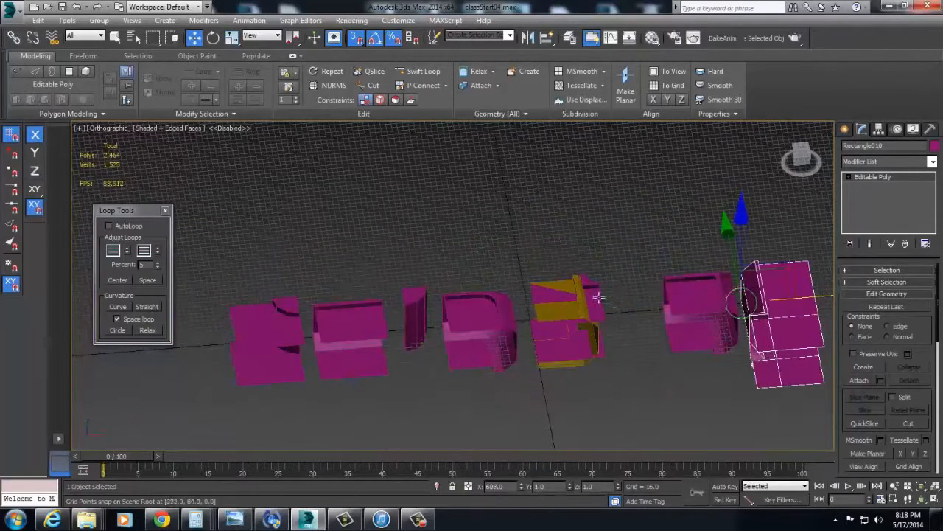
- Separate the last two overlapping pieces along X so they stand side by side, with snapping turned off
middle_drag(648, 301, 578, 306)
scroll(624, 308, up, 2)
click(474, 320)
mouse_move(474, 322)
mouse_down()
mouse_move(496, 332)
mouse_move(474, 336)
mouse_up()
click(433, 340)
alt+middle_drag(433, 340, 415, 339)
key(s)
drag(501, 337, 488, 338)
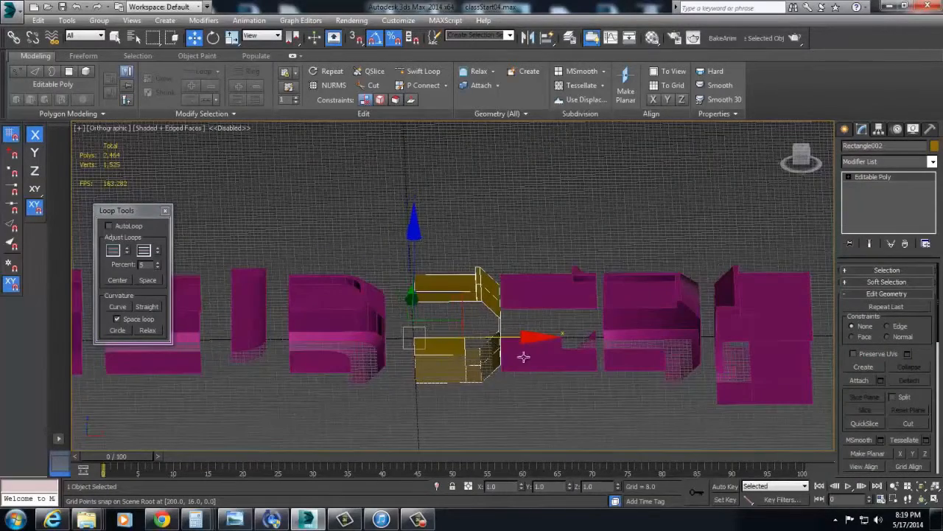
- Open a small gap along X between the yellow piece Rectangle002 and its neighbour
click(586, 368)
middle_drag(678, 416, 573, 393)
drag(678, 415, 486, 238)
mouse_move(579, 311)
mouse_down()
mouse_move(600, 310)
mouse_move(584, 320)
mouse_up()
click(565, 404)
alt+middle_drag(548, 388, 560, 138)
alt+middle_drag(804, 302, 596, 347)
- Assign the grey checker material 01 - Default to all the pieces
key(m)
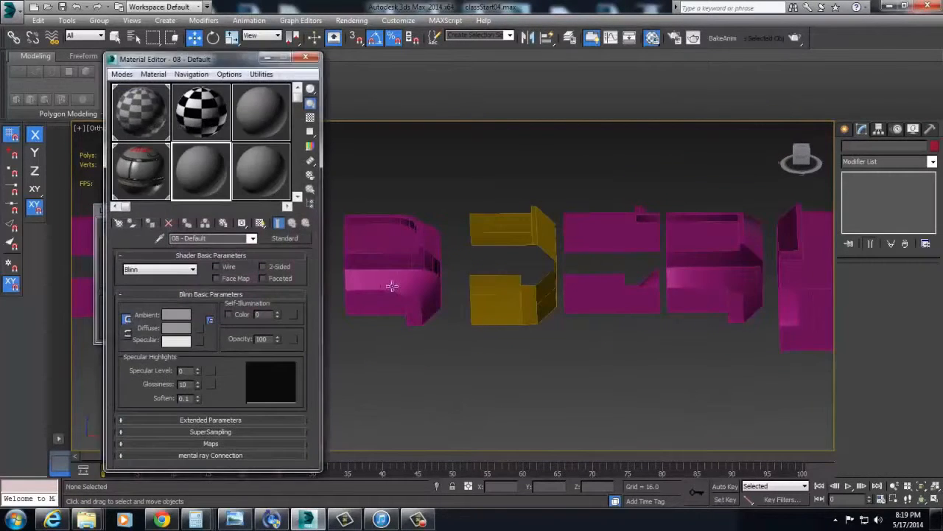
alt+middle_drag(476, 255, 590, 263)
scroll(541, 261, down, 5)
key(ctrl+a)
click(136, 112)
click(149, 222)
click(510, 236)
- Add an Unwrap UVW modifier to Rectangle004 and open its UV editor
scroll(525, 280, up, 5)
middle_drag(461, 323, 687, 320)
click(590, 335)
middle_drag(605, 317, 492, 353)
key(z)
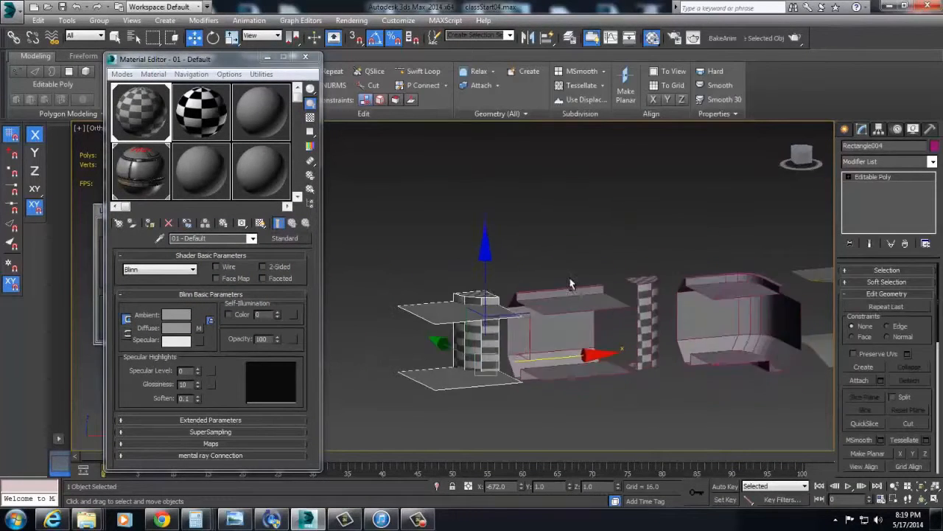
click(899, 161)
key(u)
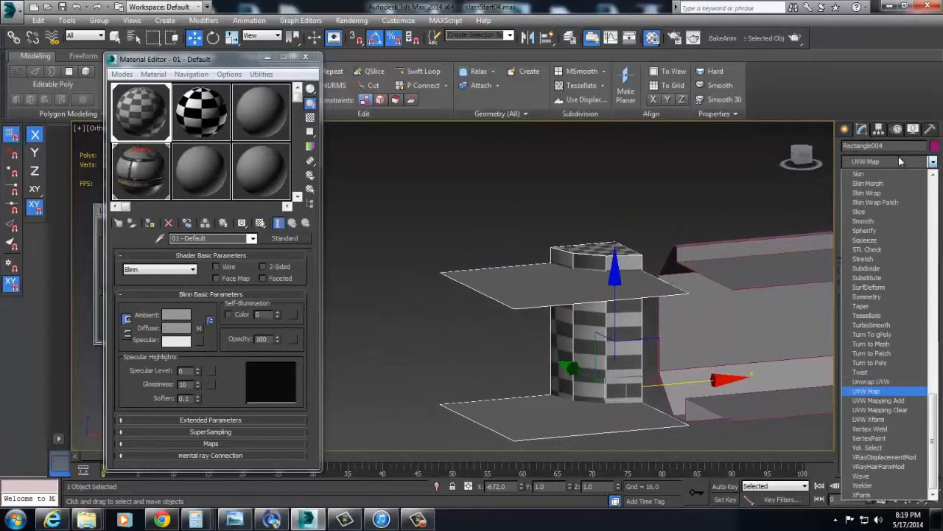
key(Return)
click(891, 408)
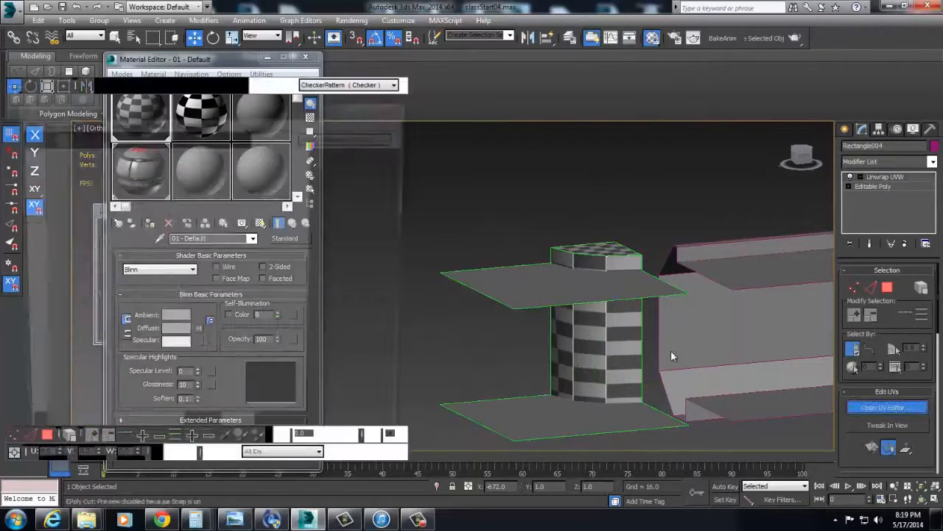
- Planar-map the lower floor face and apply Flatten Mapping to the rounded corner's side faces
click(874, 450)
mouse_move(644, 357)
alt+middle_down()
mouse_move(623, 338)
mouse_move(638, 333)
mouse_move(613, 319)
alt+middle_up()
click(636, 337)
drag(612, 320, 696, 342)
alt+middle_drag(697, 342, 663, 310)
click(114, 71)
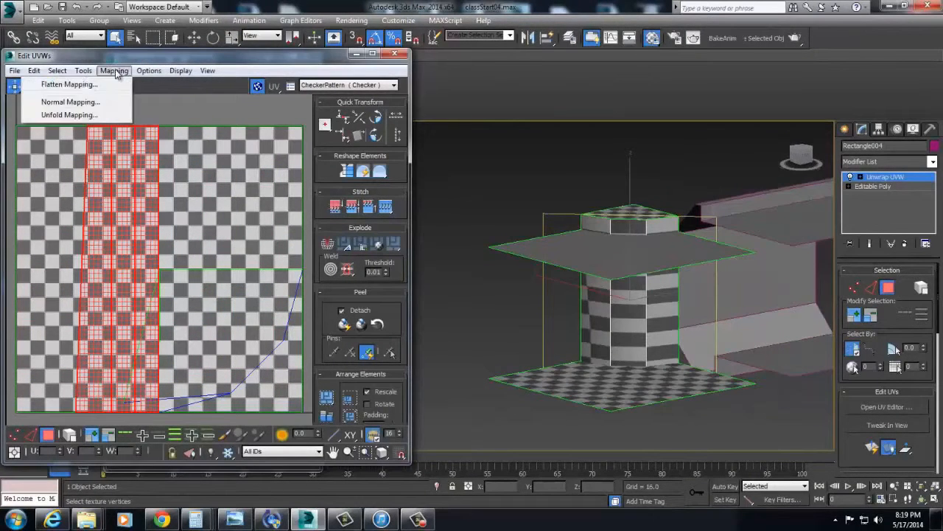
click(68, 84)
click(162, 78)
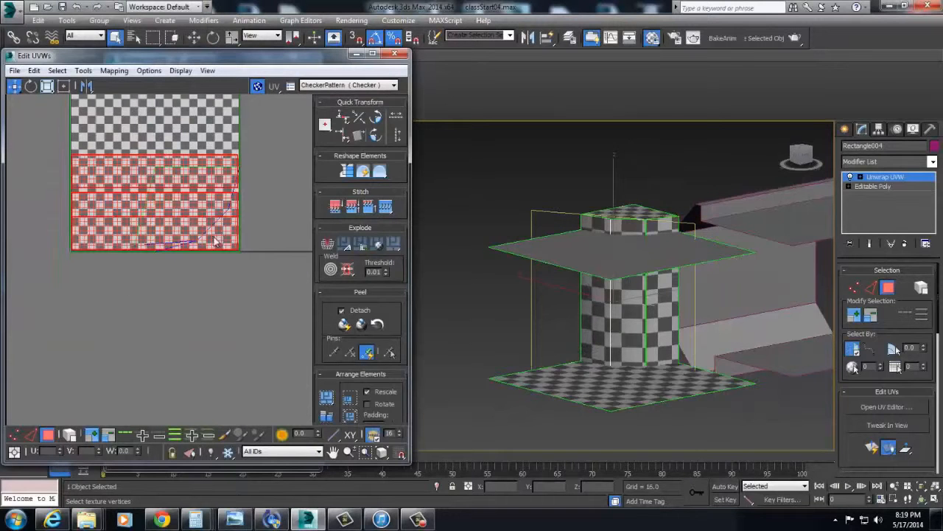
- Move the flattened corner UV shells out of the UV tile into the empty space below it
drag(199, 233, 201, 383)
middle_drag(202, 326, 236, 298)
scroll(233, 302, up, 2)
- Stitch the two corner UV shells together along their shared edge and save the scene as classStart05.max
key(2)
click(226, 310)
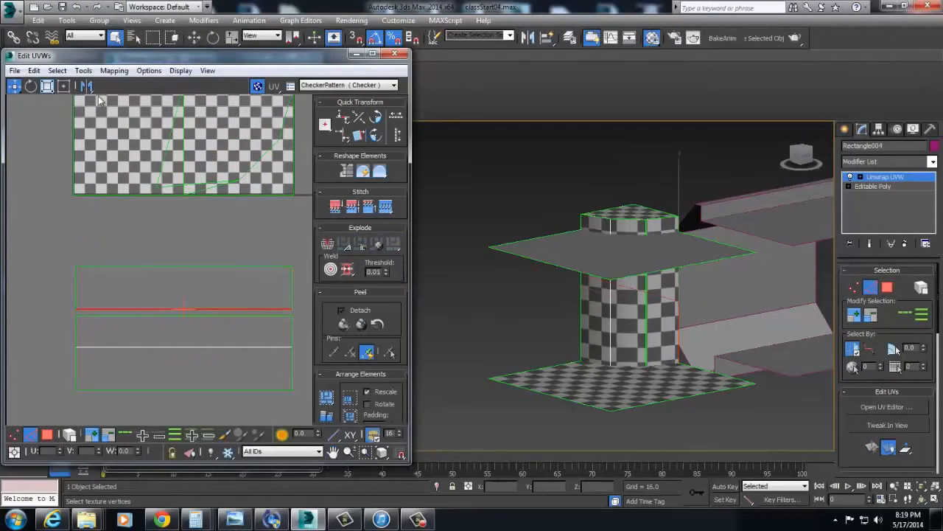
click(57, 70)
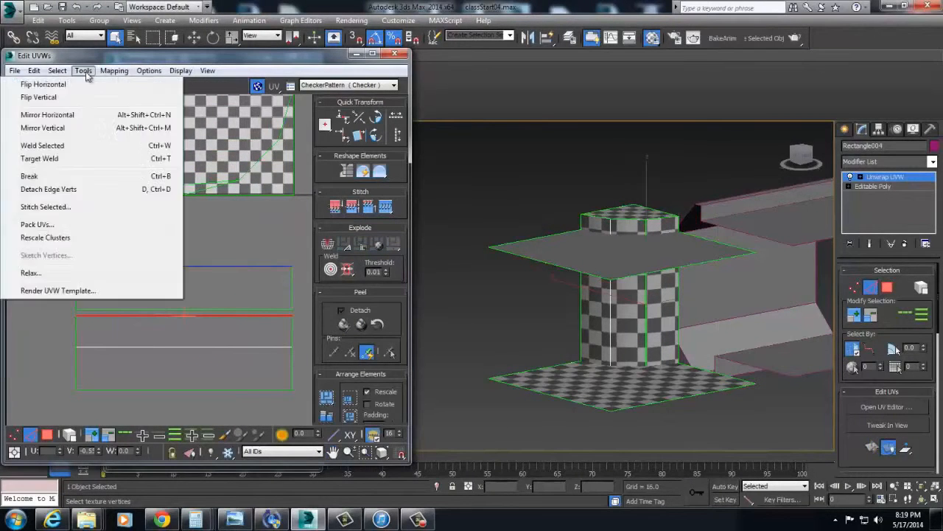
click(74, 194)
click(147, 40)
click(15, 7)
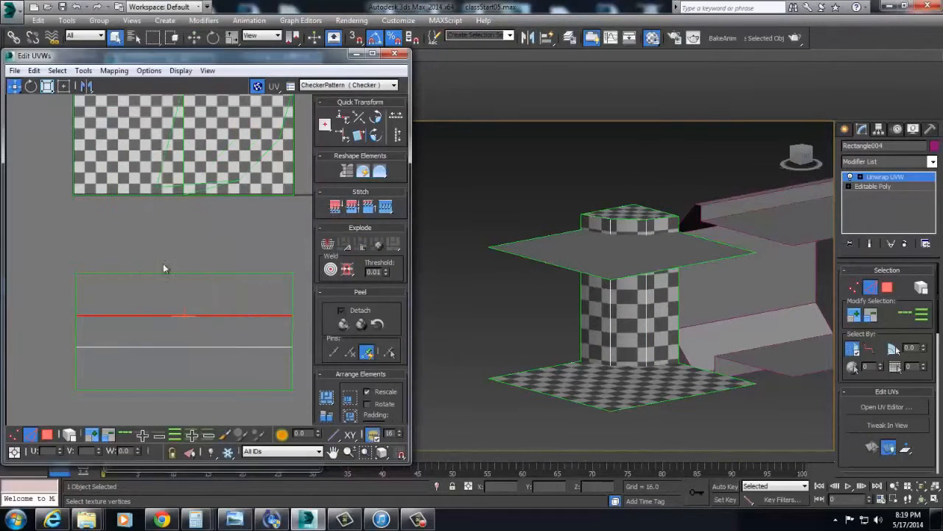
- Select the stitched corner faces and rotate their UV shell 90 degrees
key(3)
key(ctrl+a)
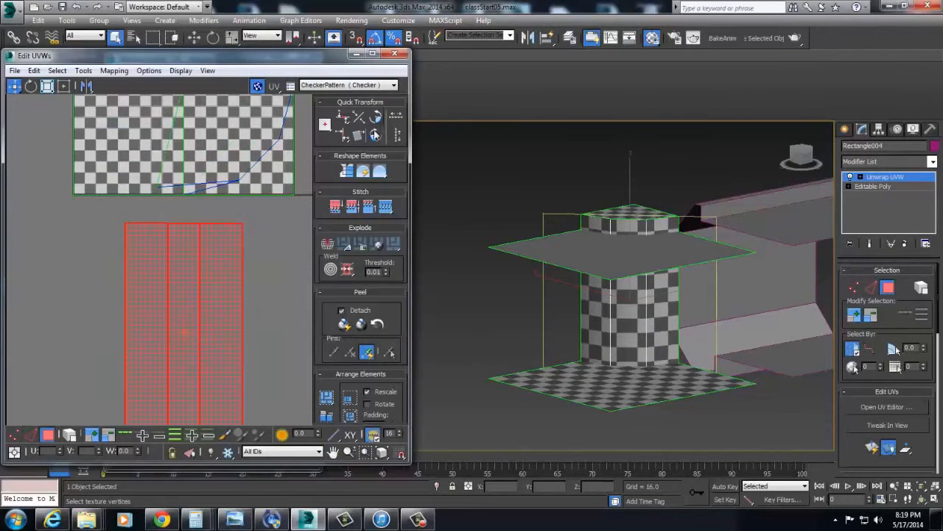
- Relax the stitched corner shell by polygon angles and move it onto the checkered UV tile
click(376, 119)
right_click(218, 273)
click(136, 346)
click(57, 103)
click(52, 133)
click(140, 154)
scroll(240, 255, down, 4)
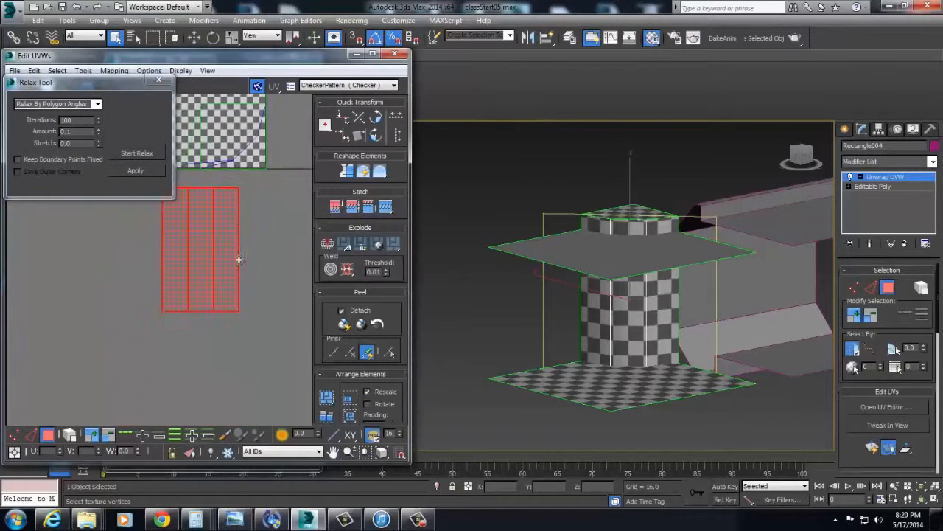
drag(239, 221, 234, 175)
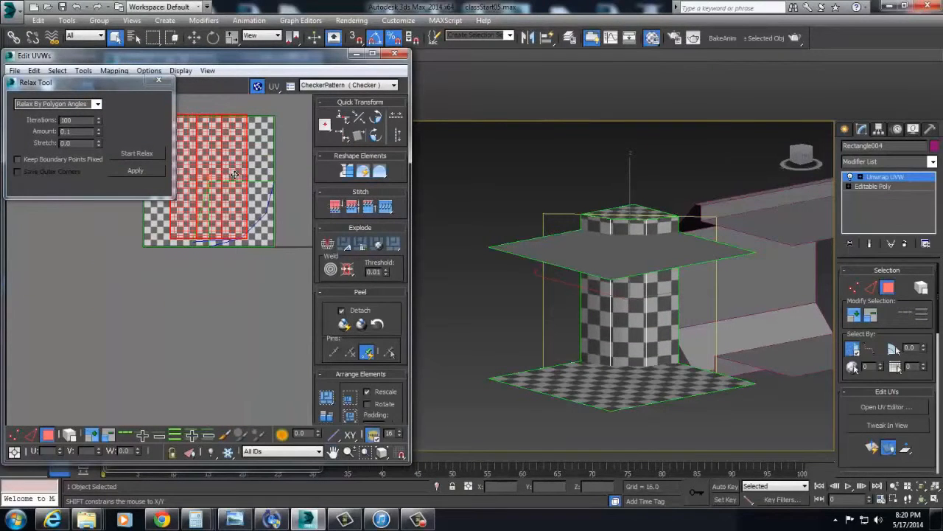
- Select all the UV faces of the corner piece and relax them together by polygon angles
ctrl+click(267, 236)
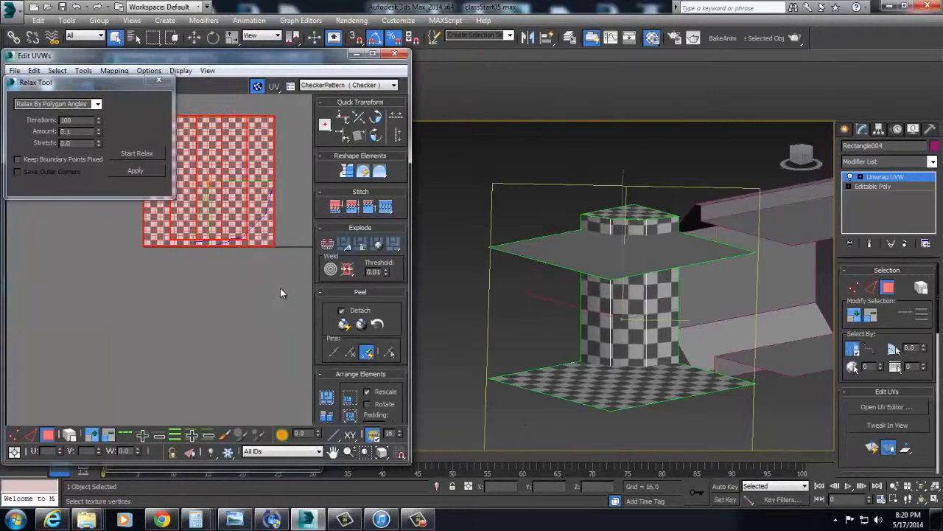
alt+middle_drag(522, 328, 526, 273)
click(571, 255)
click(286, 168)
key(ctrl+a)
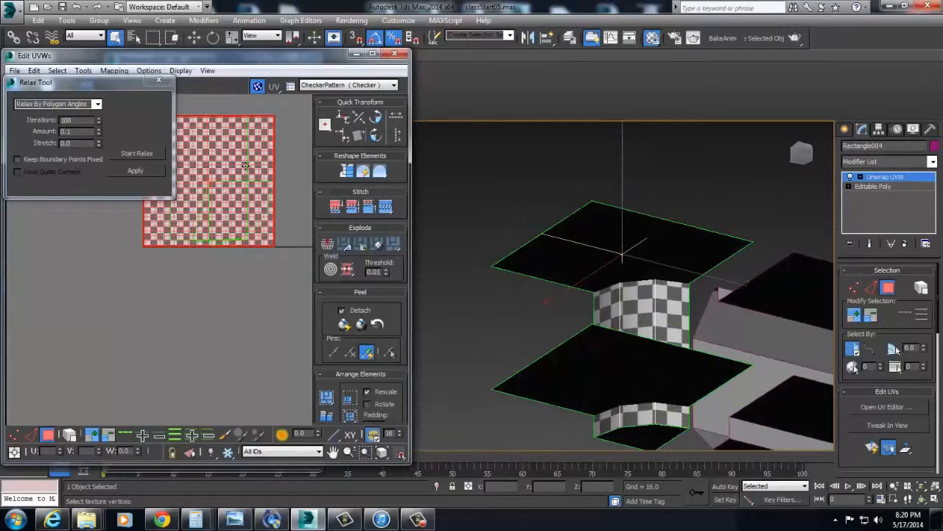
middle_drag(300, 238, 293, 271)
click(140, 153)
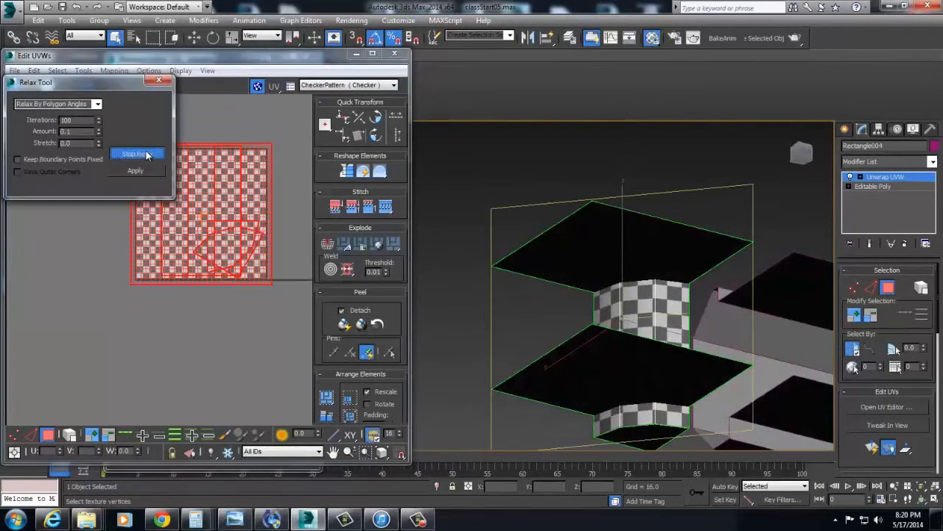
- Select the corner piece's top cap faces and planar-map them along the Z axis
alt+middle_drag(545, 244, 601, 333)
alt+middle_drag(662, 439, 645, 383)
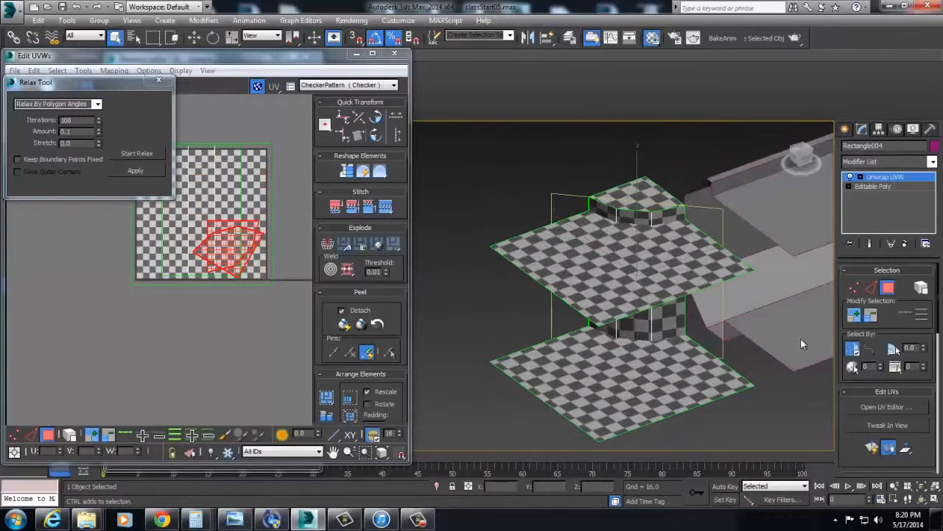
click(890, 450)
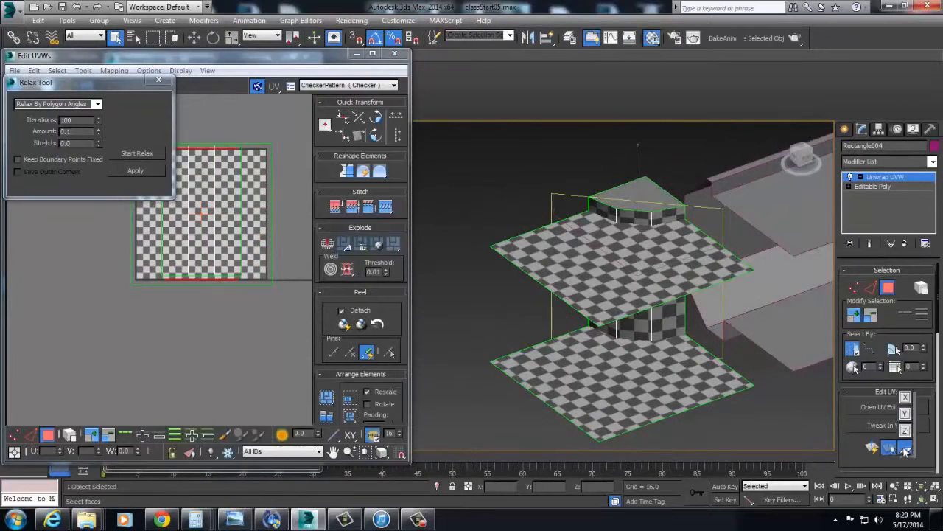
click(875, 447)
drag(372, 262, 372, 257)
- Rescale the clusters of all UV shells to match their proportions and relax them by polygon angles
alt+middle_drag(593, 372, 611, 326)
click(281, 308)
key(ctrl+a)
click(83, 70)
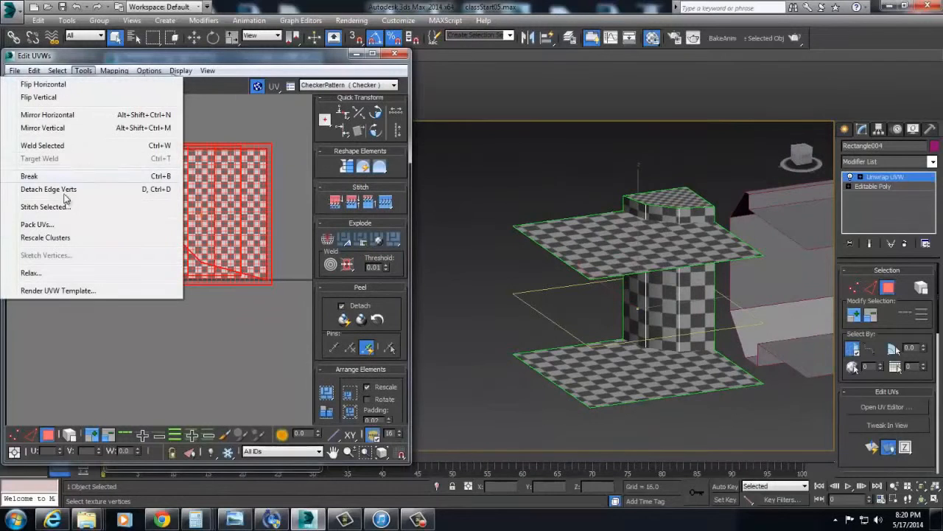
click(79, 240)
middle_drag(230, 246, 239, 282)
click(136, 153)
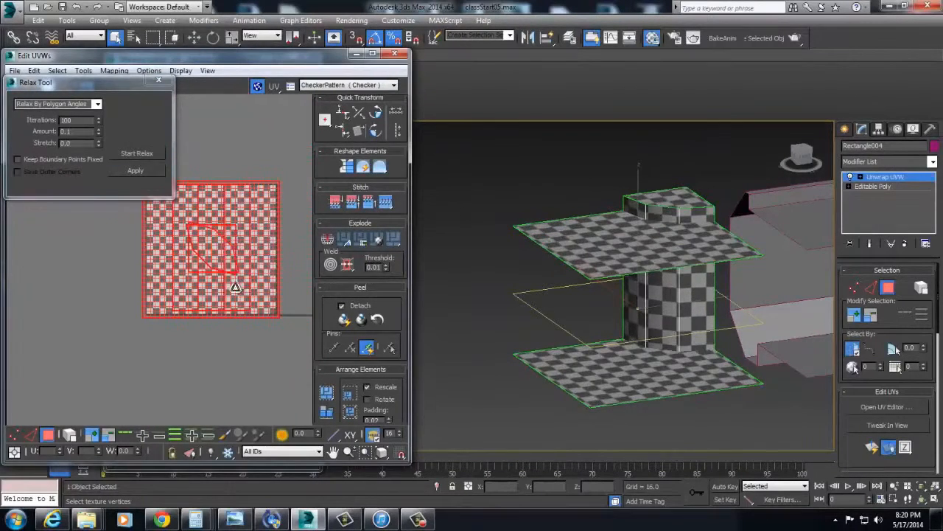
- Try to fit the UV shells to the lower corner of the checkered tile and check the alignment up close
scroll(252, 248, up, 3)
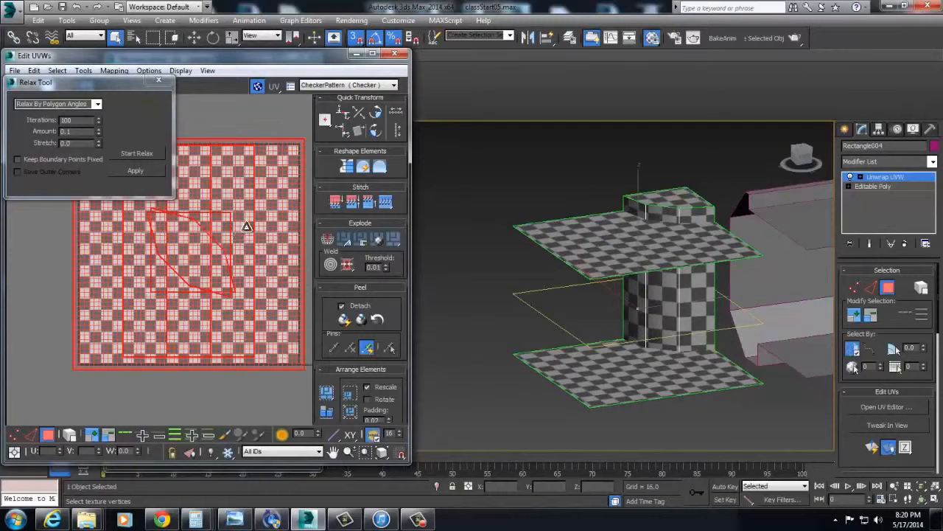
scroll(227, 229, down, 2)
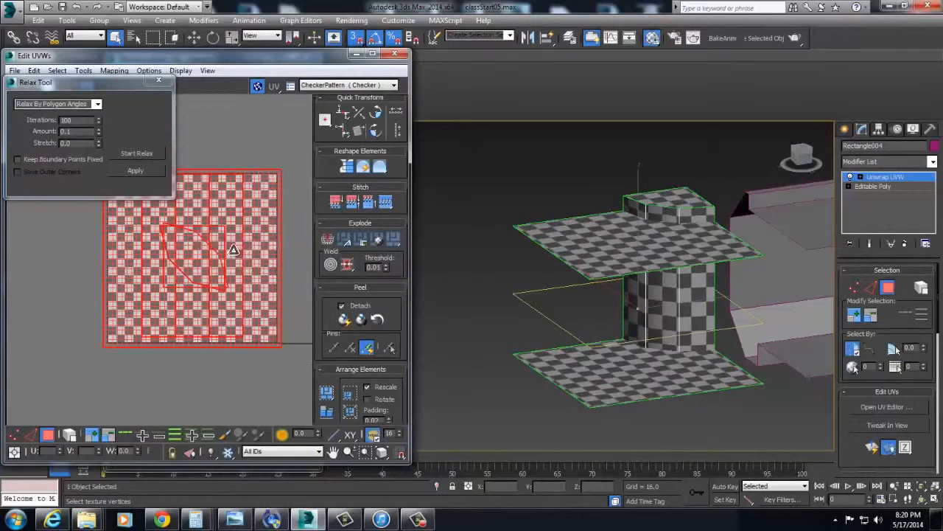
right_click(265, 251)
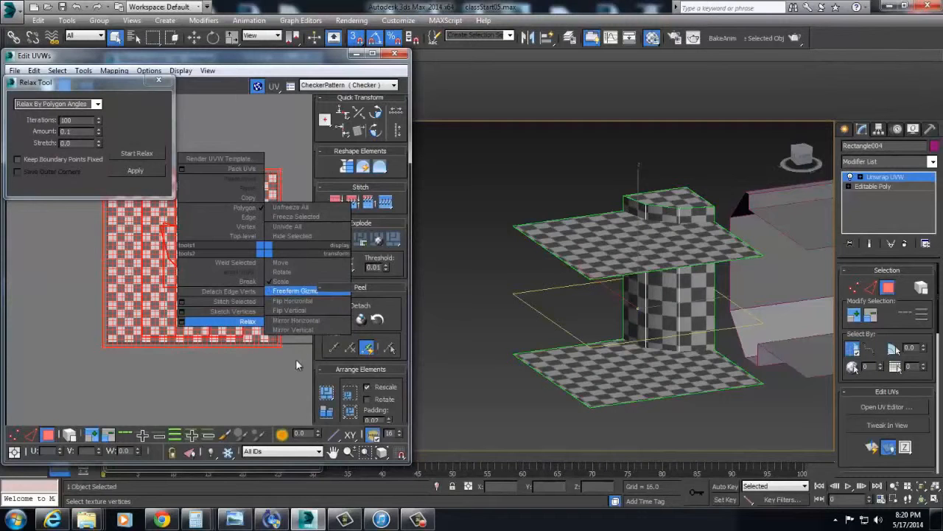
drag(61, 319, 57, 317)
drag(282, 345, 282, 347)
right_click(266, 197)
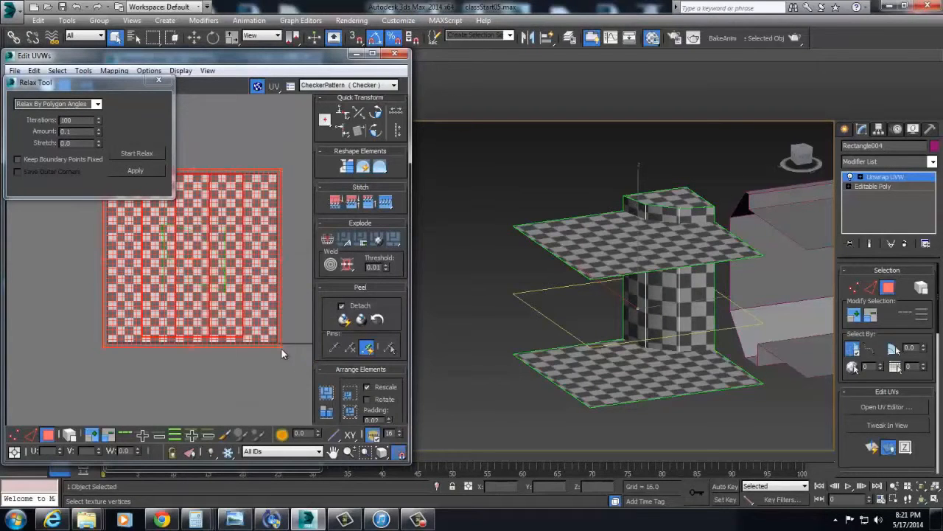
key(1)
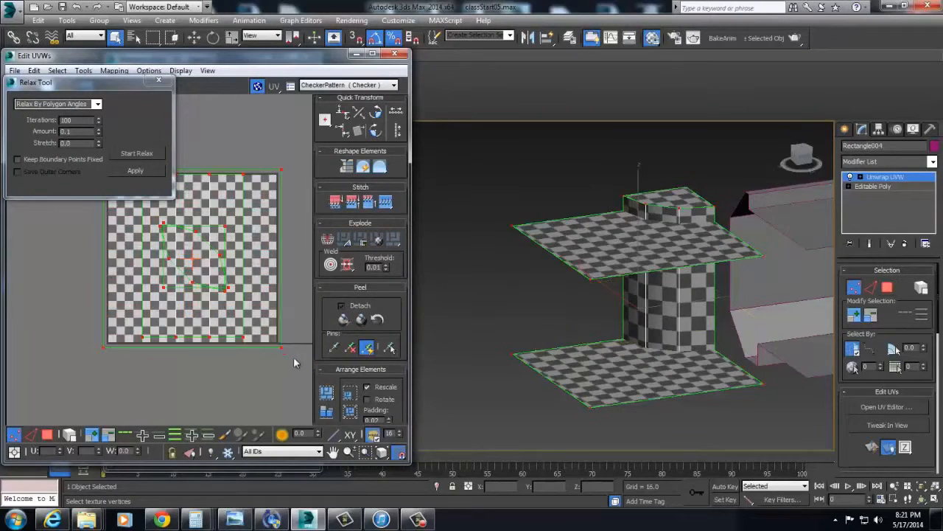
key(3)
alt+middle_drag(663, 333, 483, 352)
scroll(542, 369, up, 5)
click(288, 261)
click(267, 277)
scroll(264, 312, down, 3)
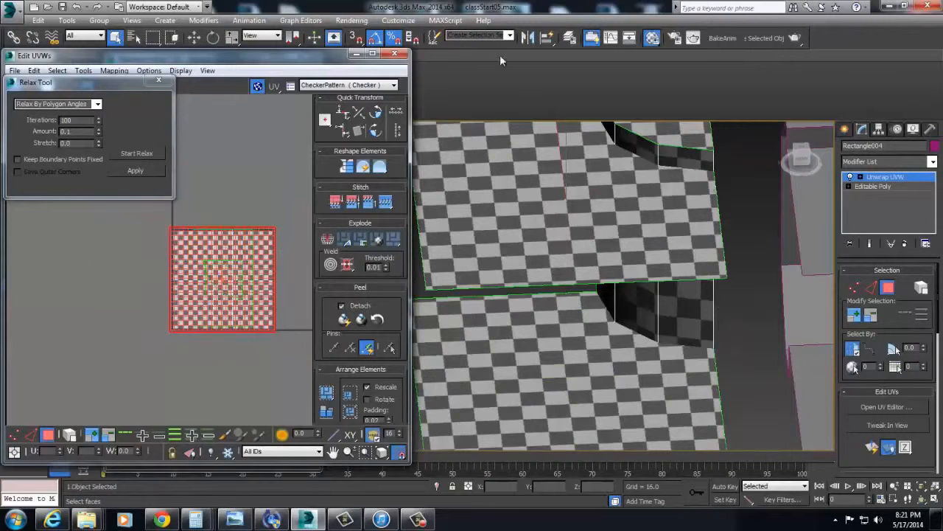
- Close the UV editor and remove the Unwrap UVW modifier from the rounded corner piece
click(396, 57)
scroll(398, 290, down, 6)
scroll(586, 273, up, 2)
middle_drag(434, 256, 509, 257)
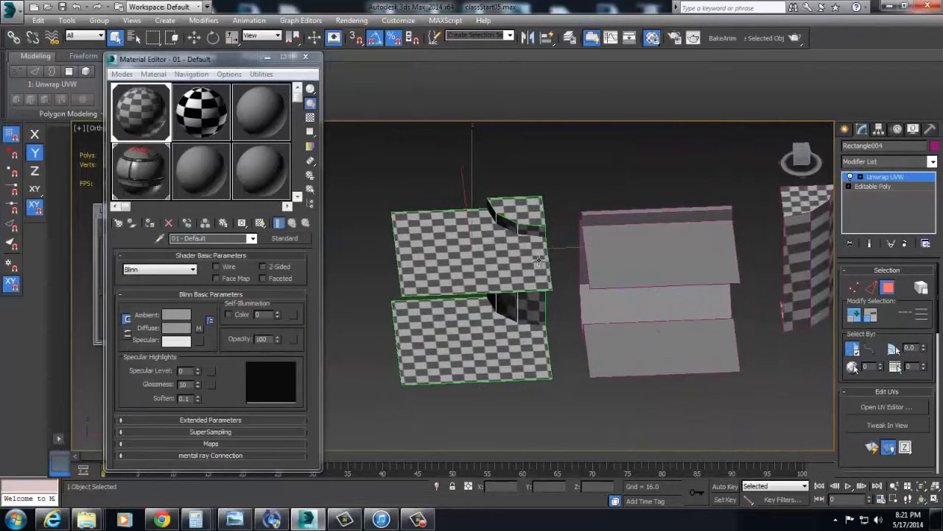
click(914, 178)
click(656, 199)
click(525, 254)
middle_drag(769, 269, 793, 270)
click(906, 243)
- Add a UVW Map modifier with Box mapping to the rounded corner piece
click(904, 161)
text(uvw)
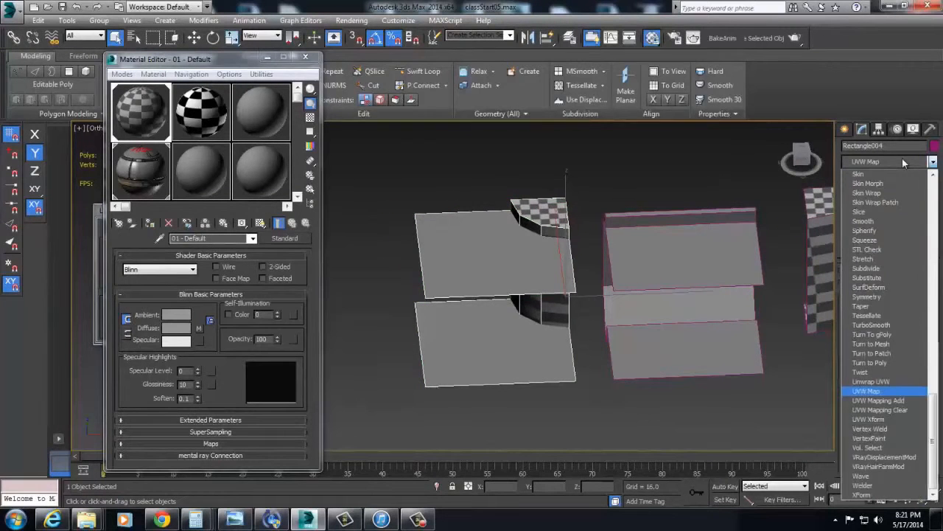
key(Return)
click(872, 338)
- Set the length, width and height of the corner piece's mapping box to 192
alt+middle_drag(508, 317, 591, 336)
scroll(591, 335, up, 4)
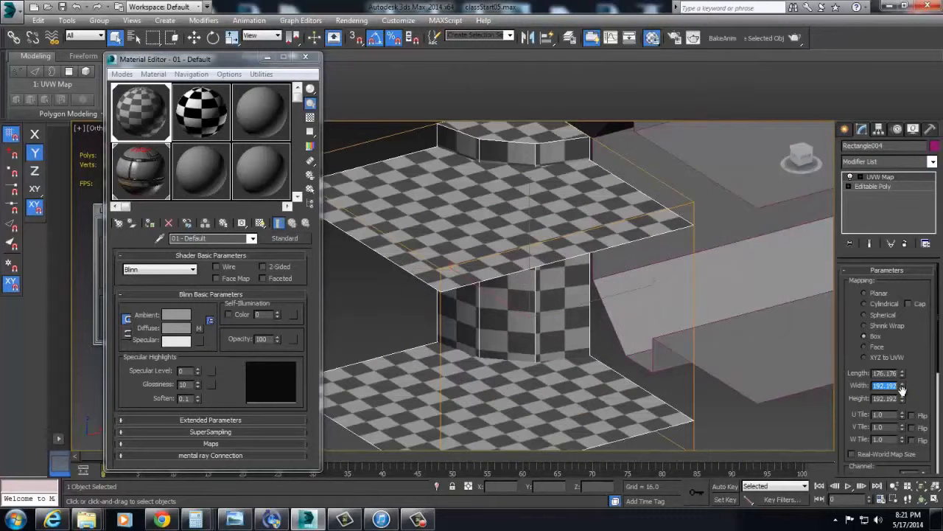
text(92)
key(Tab)
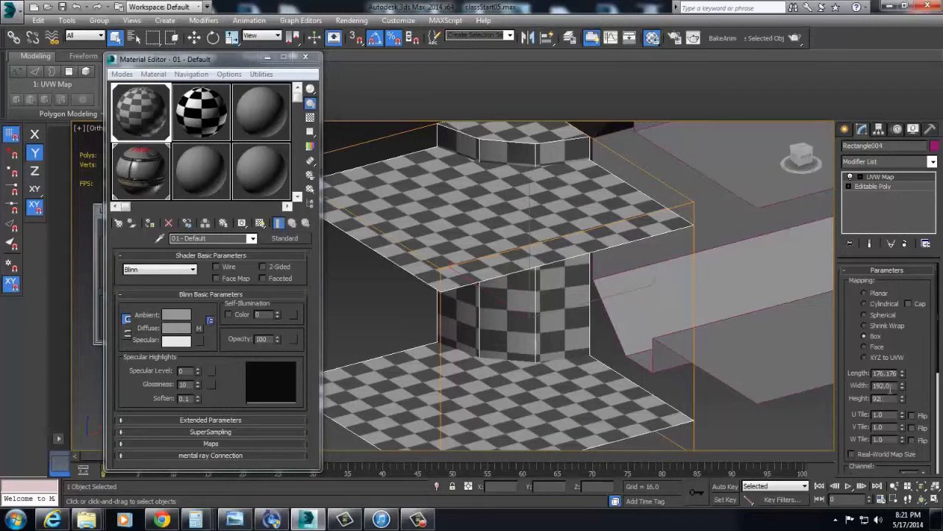
key(Return)
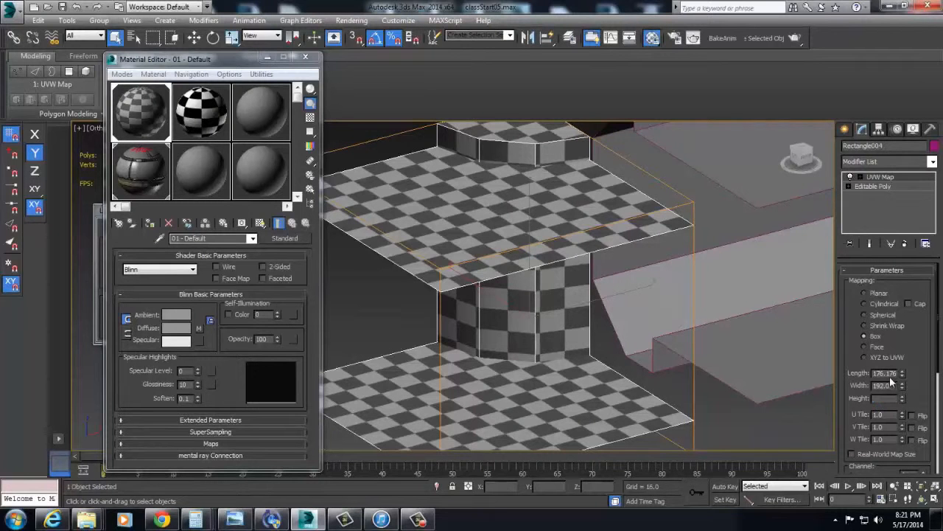
- Add a UVW Map modifier with Box mapping to the straight wall piece beside the corner
alt+middle_drag(633, 327, 598, 331)
scroll(598, 332, down, 3)
click(628, 247)
click(933, 161)
scroll(884, 332, down, 5)
click(874, 391)
click(868, 336)
- Acquire the rounded corner piece's UVW mapping for the straight wall piece
scroll(889, 384, down, 5)
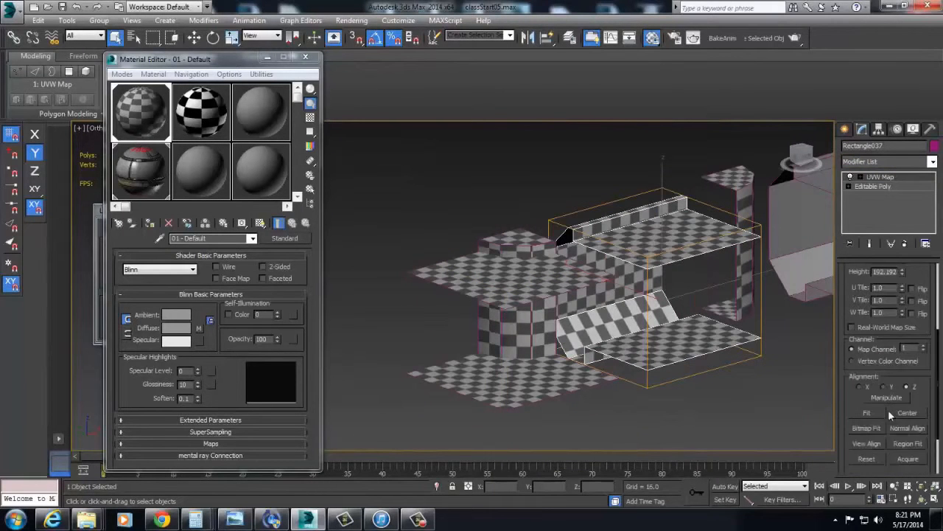
click(610, 386)
click(524, 249)
alt+middle_drag(654, 333, 616, 342)
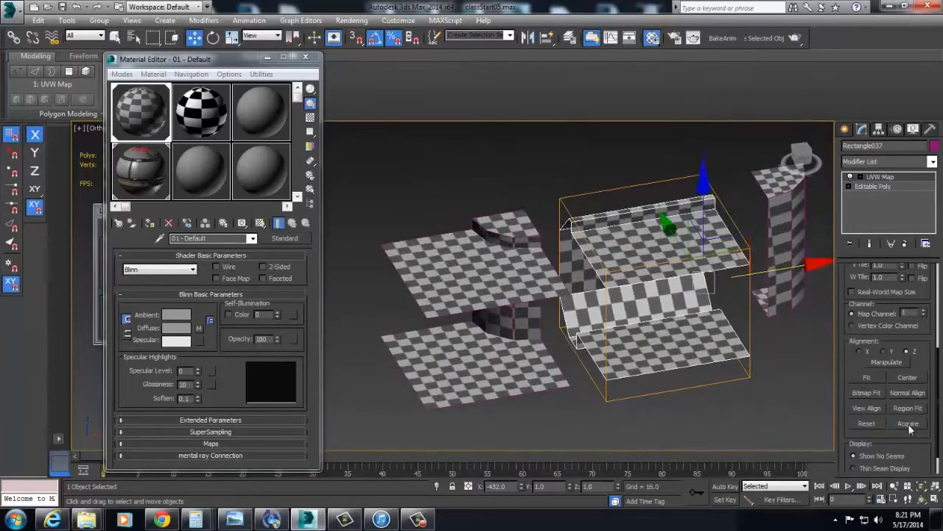
click(448, 370)
click(526, 250)
alt+middle_drag(526, 250, 705, 332)
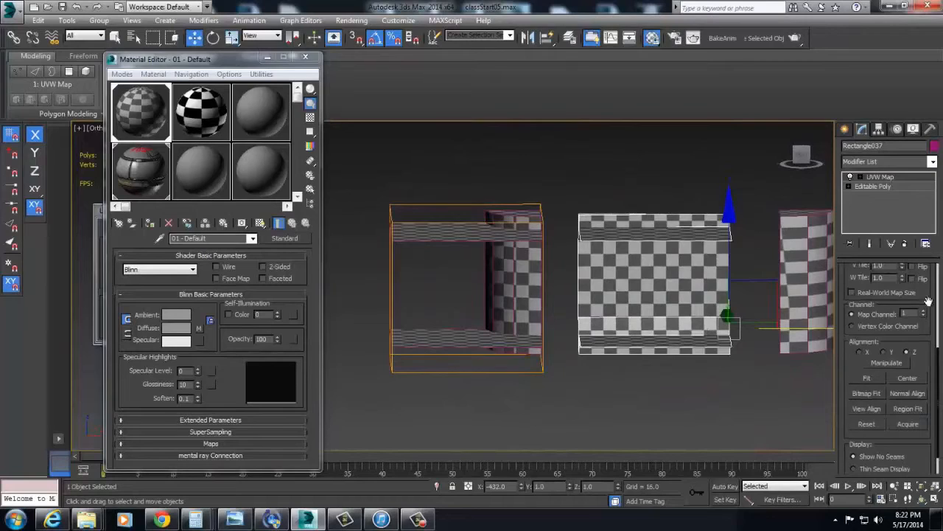
- Check the acquired mapping dimensions and remove the UVW Map modifier from the straight wall piece
drag(930, 289, 920, 406)
middle_drag(689, 322, 715, 313)
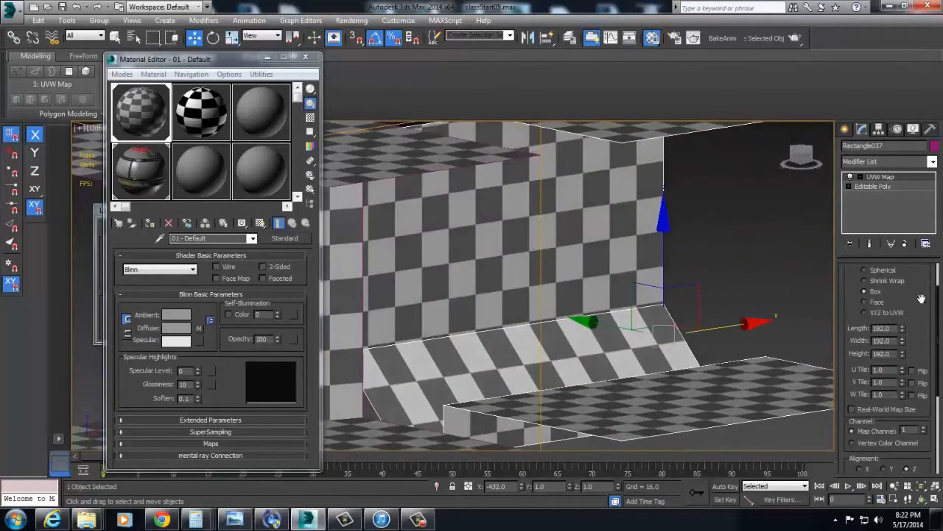
drag(925, 308, 924, 351)
scroll(627, 273, down, 4)
alt+middle_drag(627, 272, 602, 309)
scroll(601, 310, down, 4)
click(905, 243)
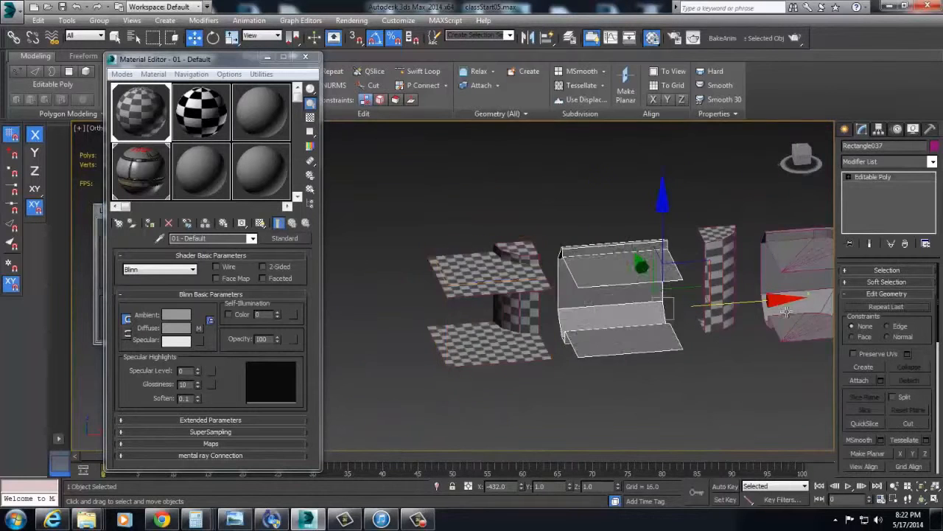
- Select all the modular pieces, reset their transforms with Reset XForm and convert them to Editable Poly
scroll(555, 263, down, 3)
alt+middle_drag(555, 263, 471, 274)
drag(446, 302, 807, 385)
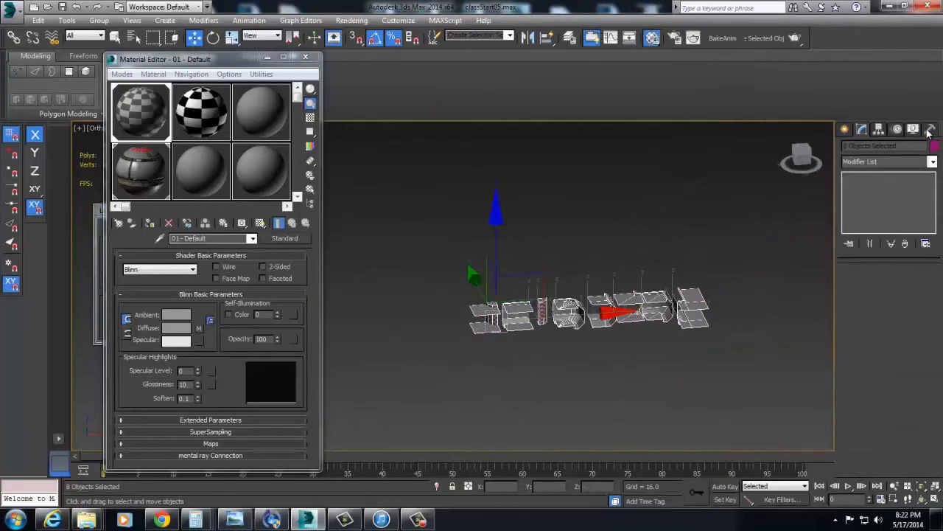
click(929, 129)
click(888, 274)
right_click(639, 313)
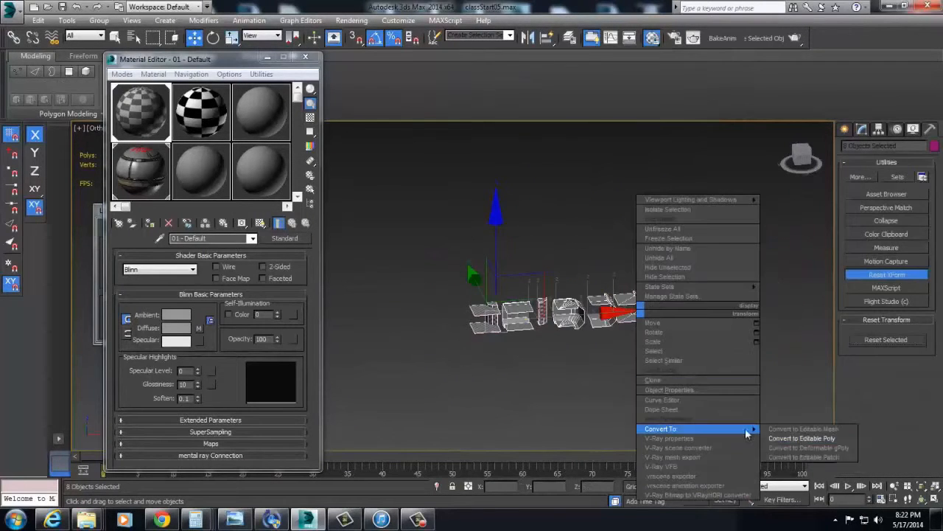
click(803, 438)
- Add a new UVW Map modifier to the straight wall piece
scroll(666, 302, up, 10)
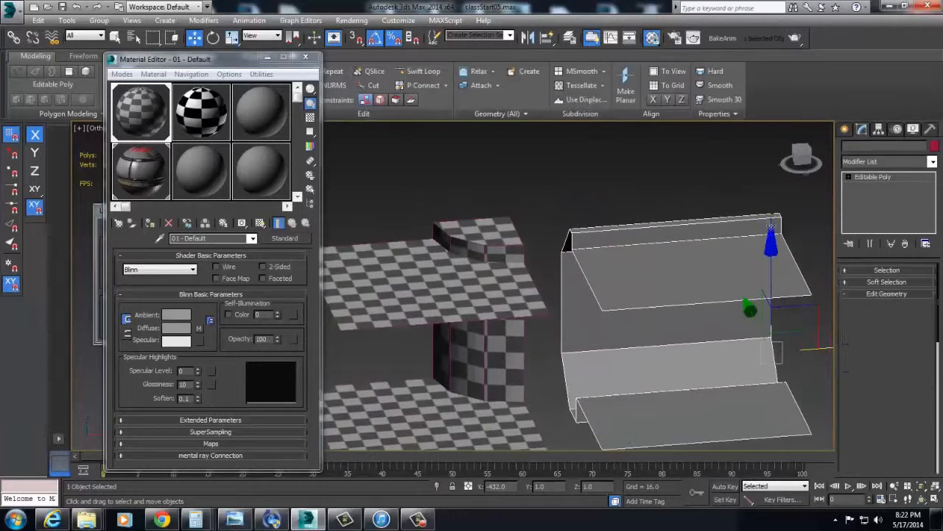
click(893, 160)
key(u)
key(Return)
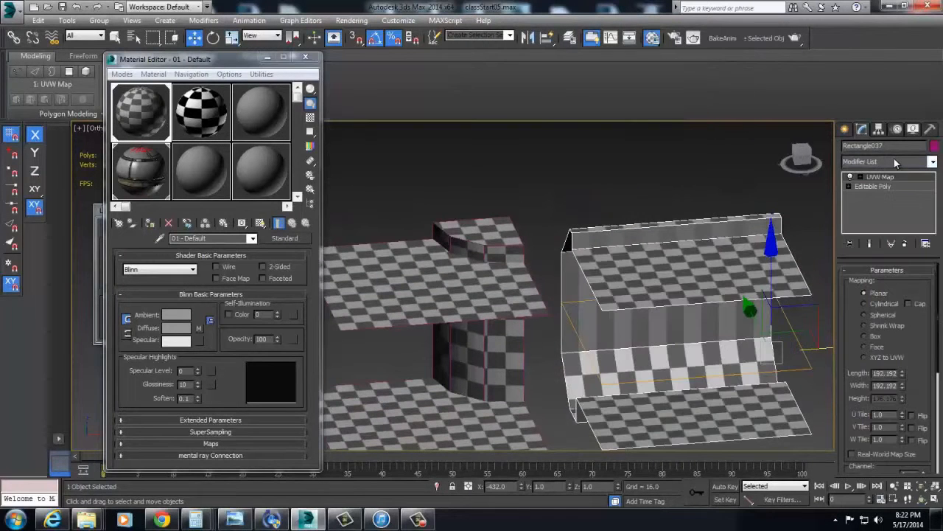
- Examine in the Top view how the mapping gizmo lines up with the edges of the straight wall piece
key(t)
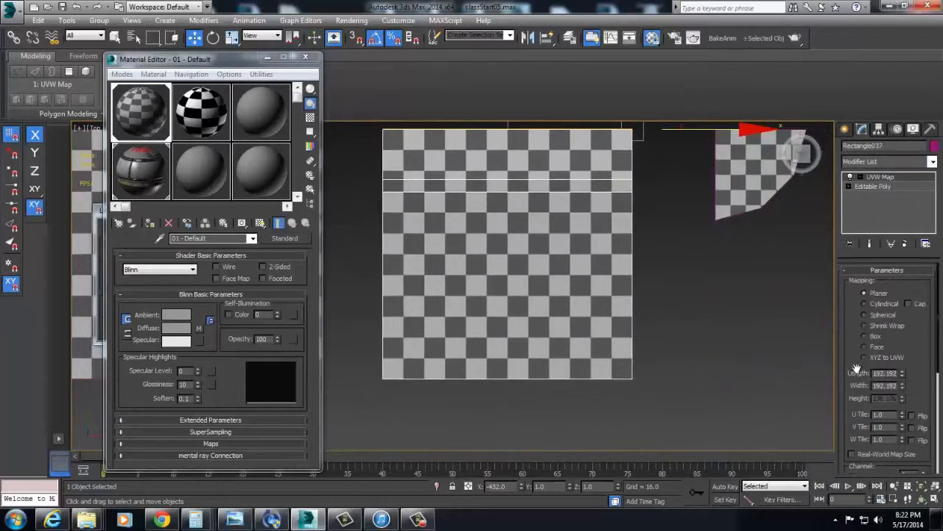
scroll(565, 361, up, 15)
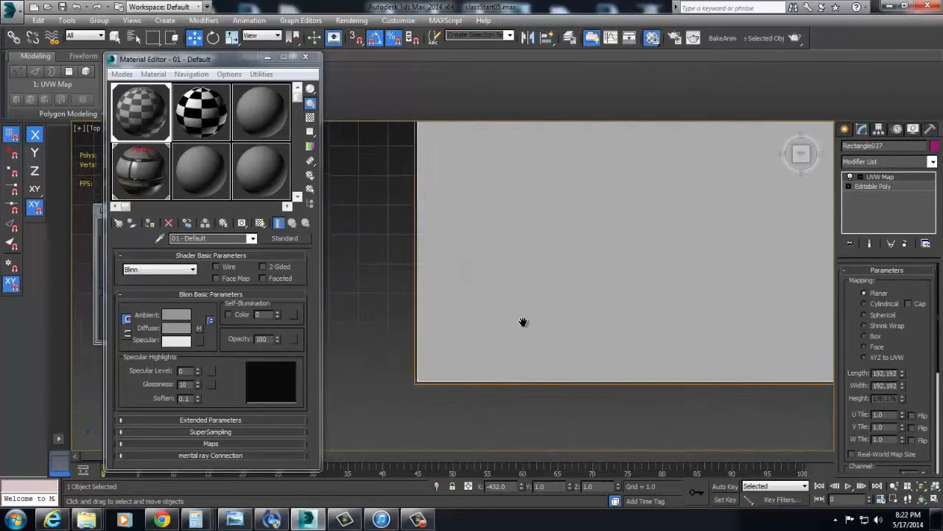
scroll(545, 314, down, 10)
scroll(416, 349, up, 5)
scroll(420, 345, down, 5)
scroll(464, 307, up, 5)
scroll(487, 304, down, 5)
scroll(676, 294, up, 7)
scroll(649, 301, down, 2)
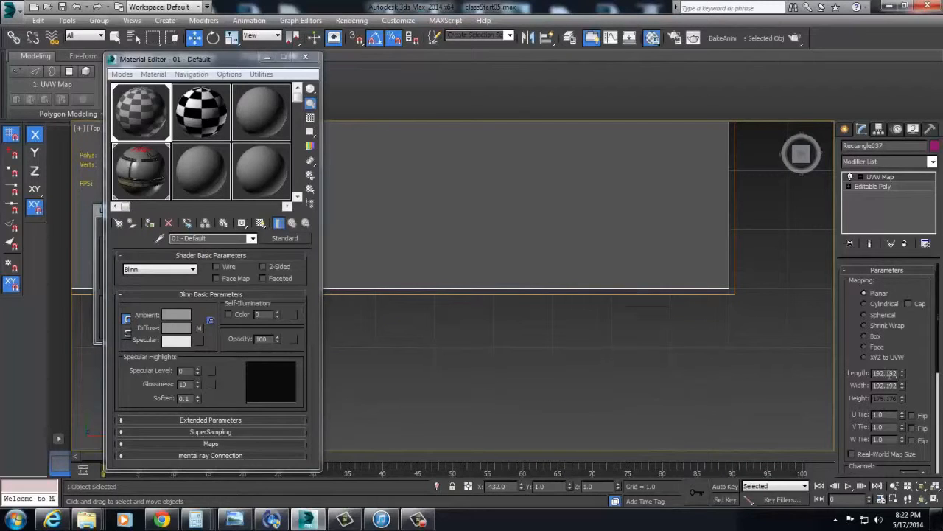
- Set the straight wall piece's UVW mapping to Box with a length, width and height of 192
text(1920)
key(Tab)
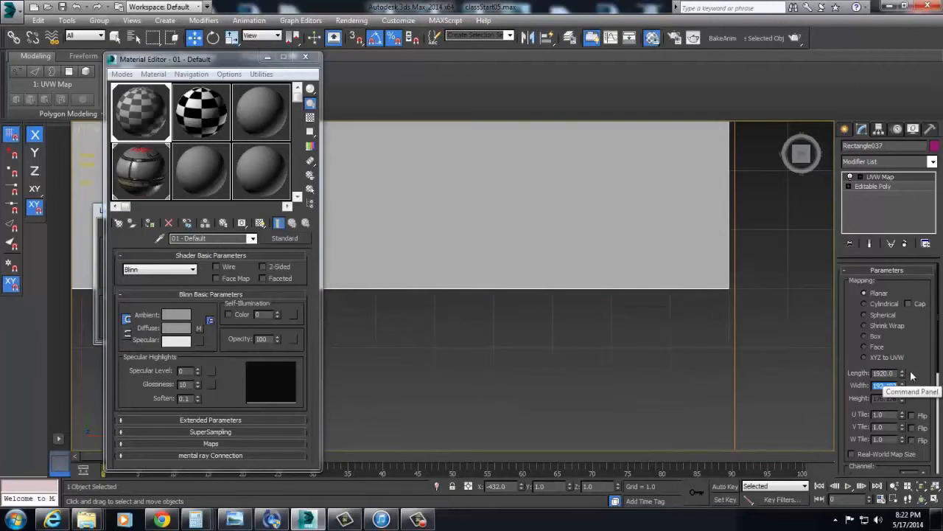
text(192)
key(Tab)
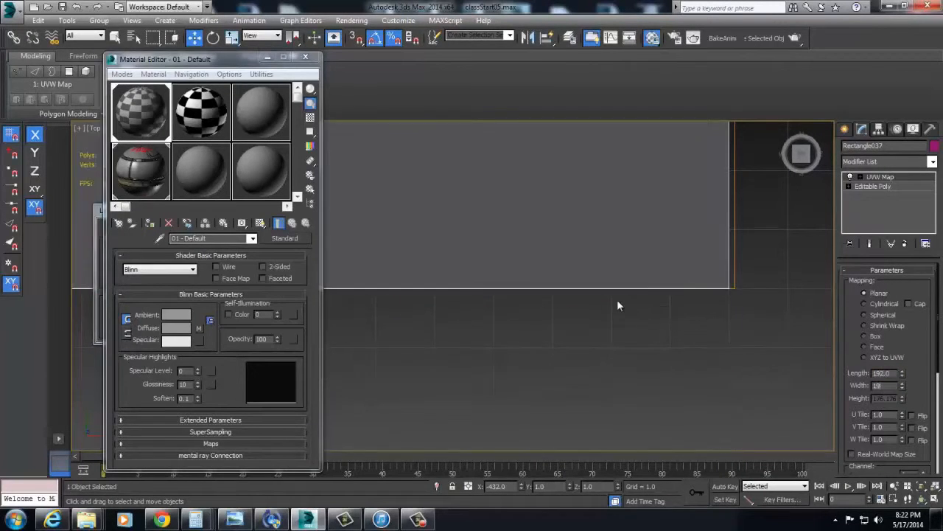
click(873, 336)
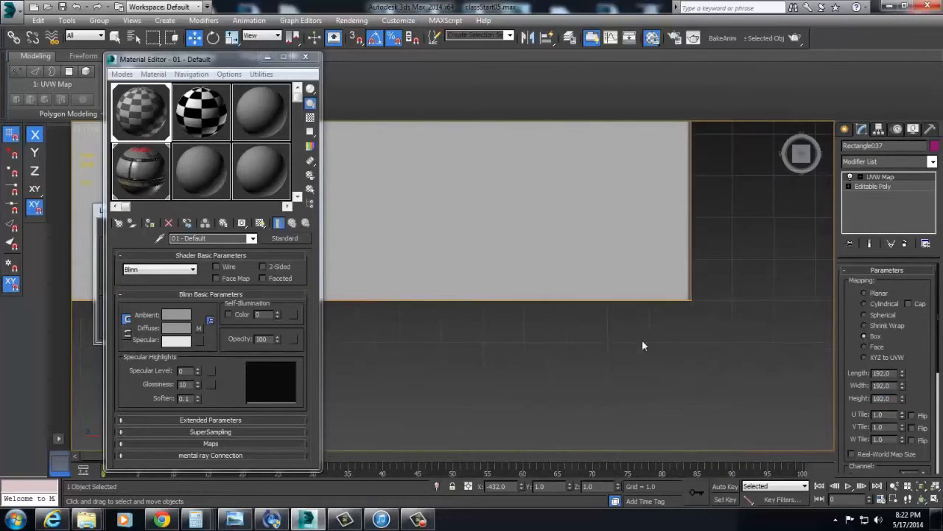
- Set the straight wall piece's Box mapping to a length and width of 192 and a height of 176
key(ctrl+z)
click(875, 336)
alt+middle_drag(597, 337, 606, 281)
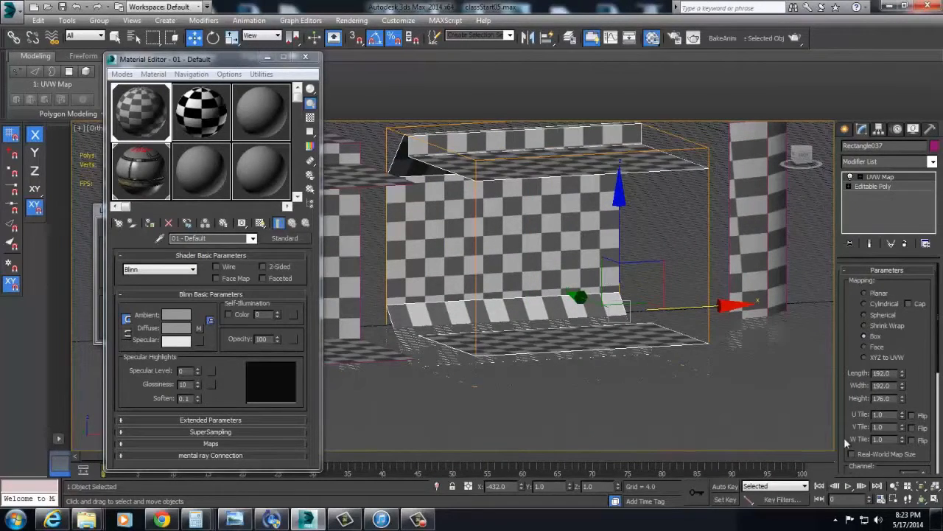
- Copy the straight wall piece's UVW Map modifier and paste it onto the other modular pieces in the row
right_click(885, 186)
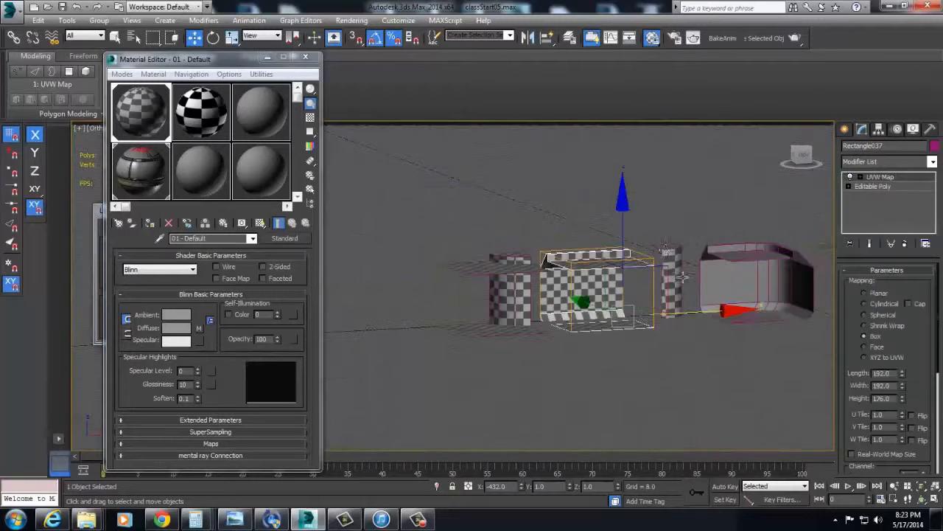
right_click(897, 190)
click(896, 186)
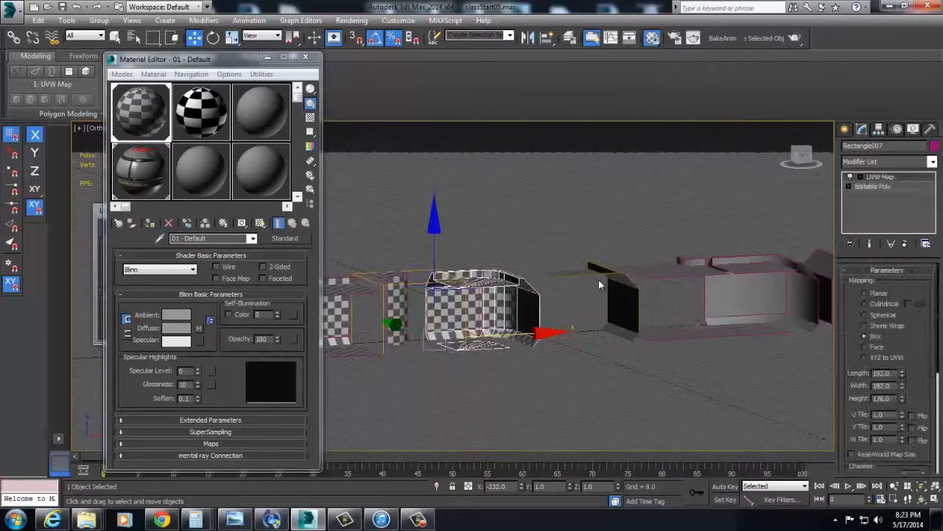
right_click(897, 201)
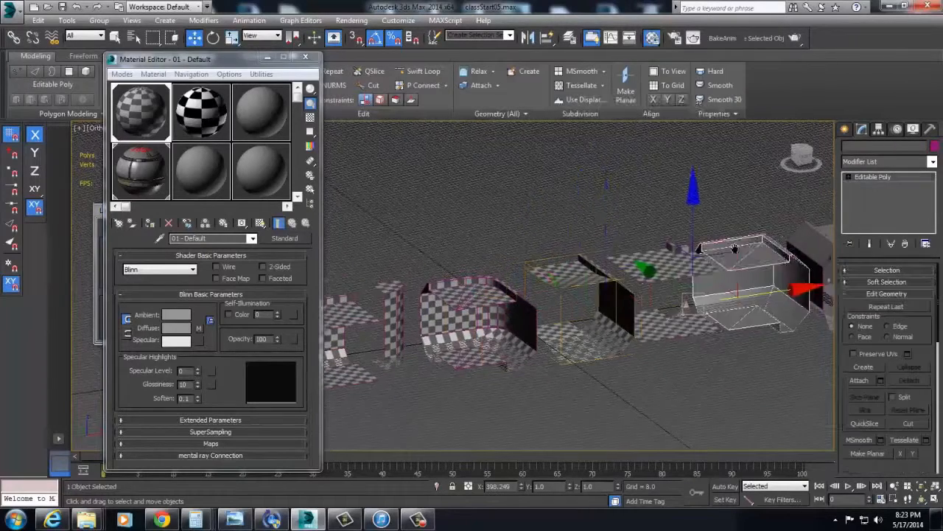
right_click(711, 232)
right_click(914, 182)
click(890, 188)
click(772, 242)
right_click(845, 205)
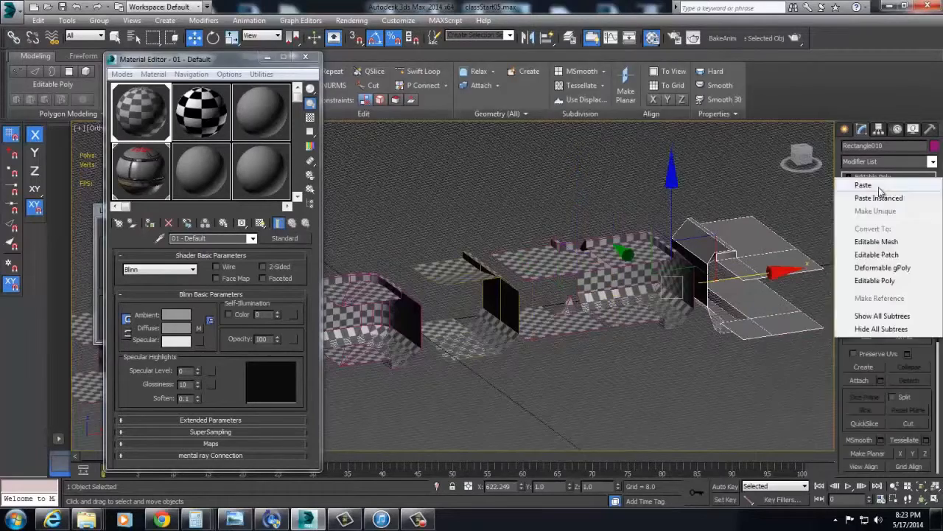
click(864, 181)
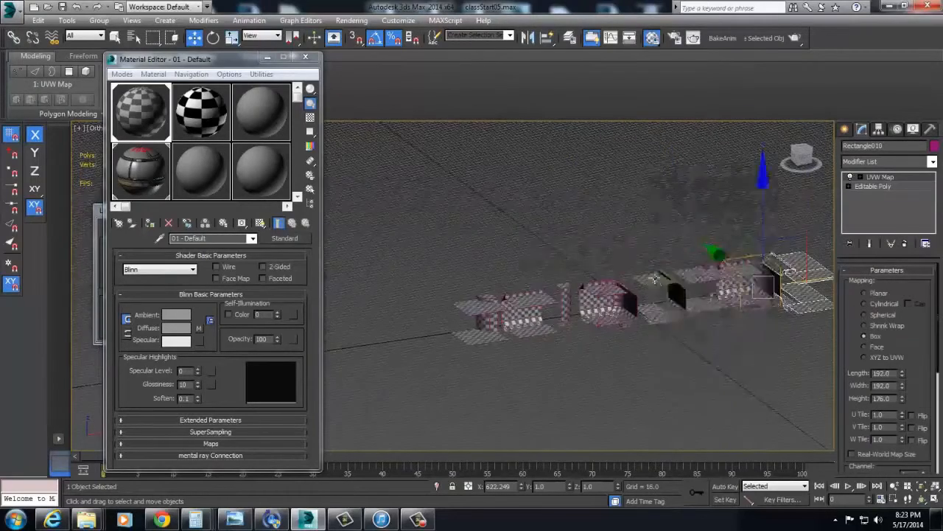
right_click(654, 271)
click(693, 221)
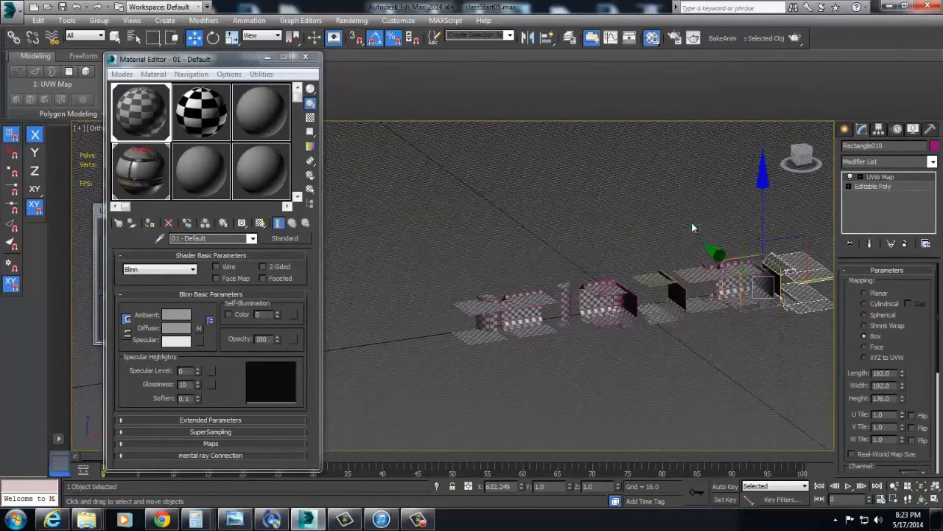
- Move the checkered reference plane along X to about -969, beside the curved outer corner piece
click(489, 295)
scroll(619, 279, up, 5)
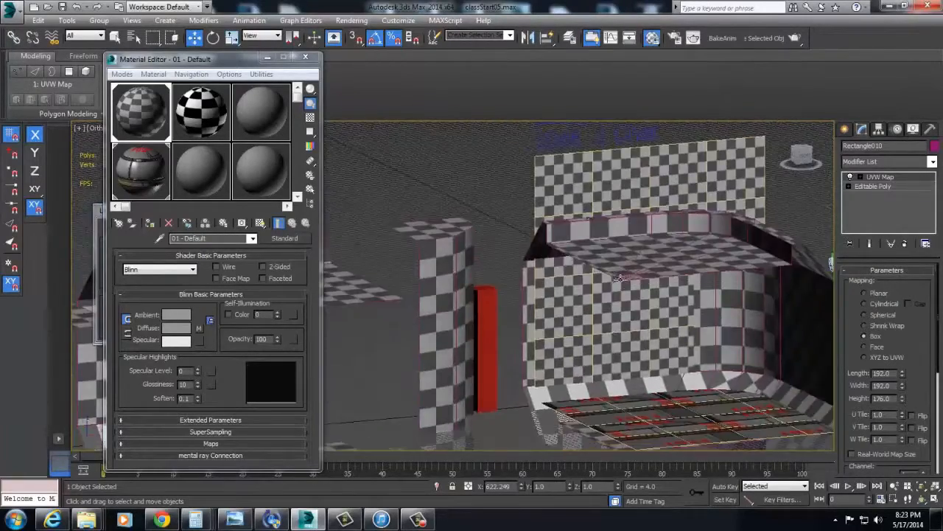
scroll(619, 279, down, 4)
click(601, 242)
drag(691, 248, 361, 276)
middle_drag(446, 278, 713, 256)
drag(640, 254, 477, 269)
scroll(523, 254, up, 2)
middle_drag(524, 252, 574, 250)
click(861, 160)
key(u)
key(u)
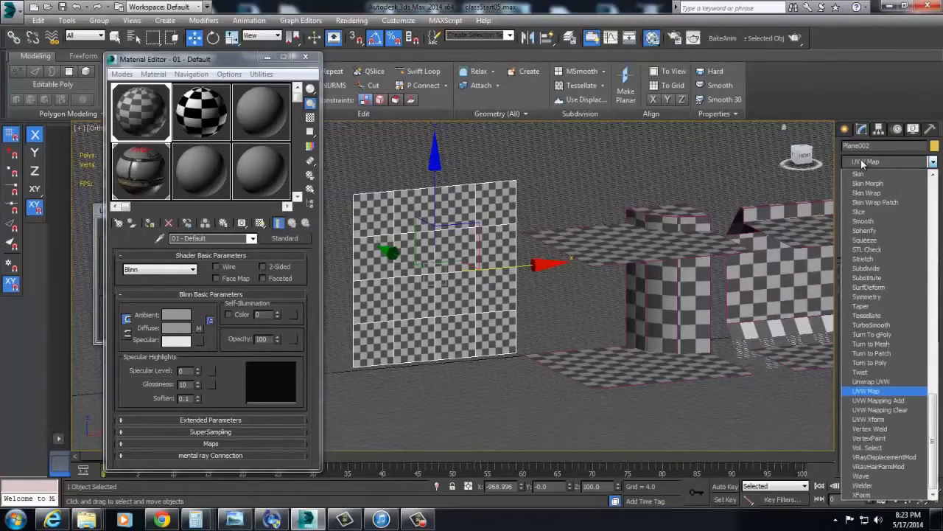
key(Return)
click(908, 243)
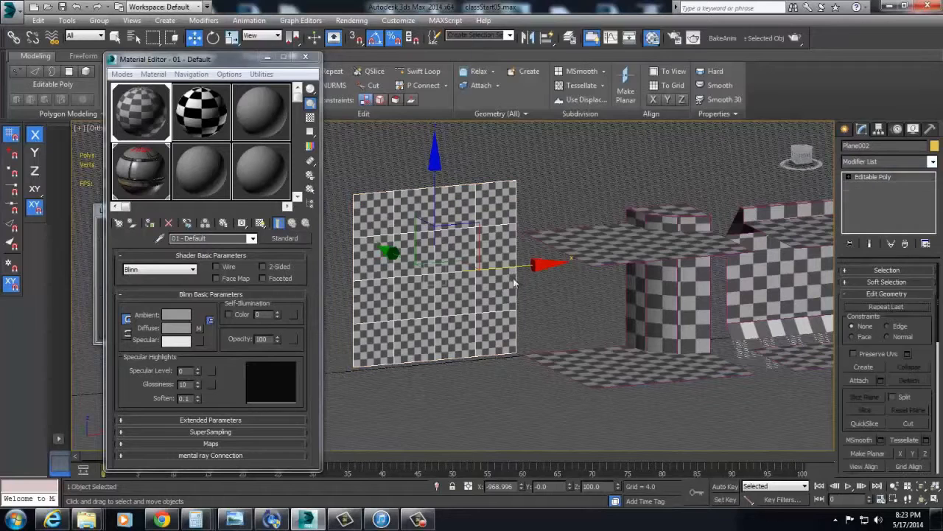
click(899, 160)
key(u)
key(u)
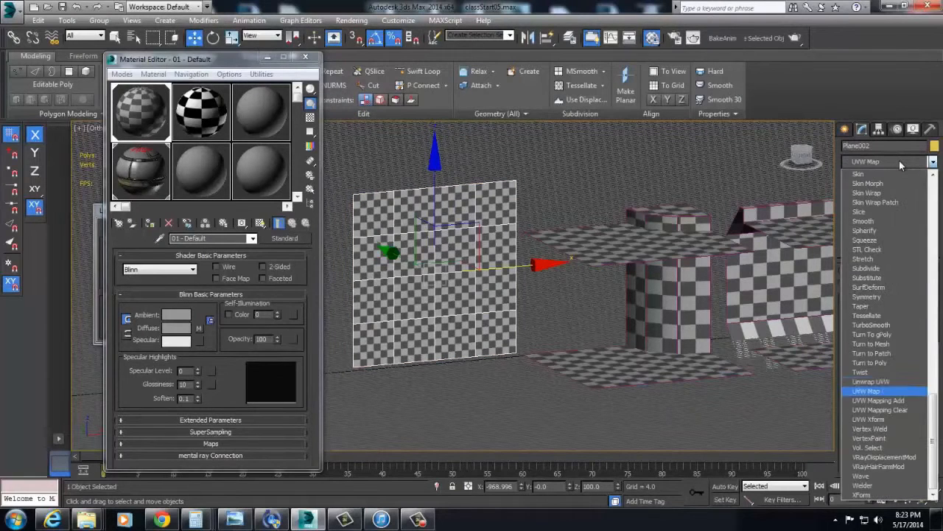
- Add a UVW Map modifier with Box mapping to the curved outer corner piece and start acquiring another object's mapping
click(804, 201)
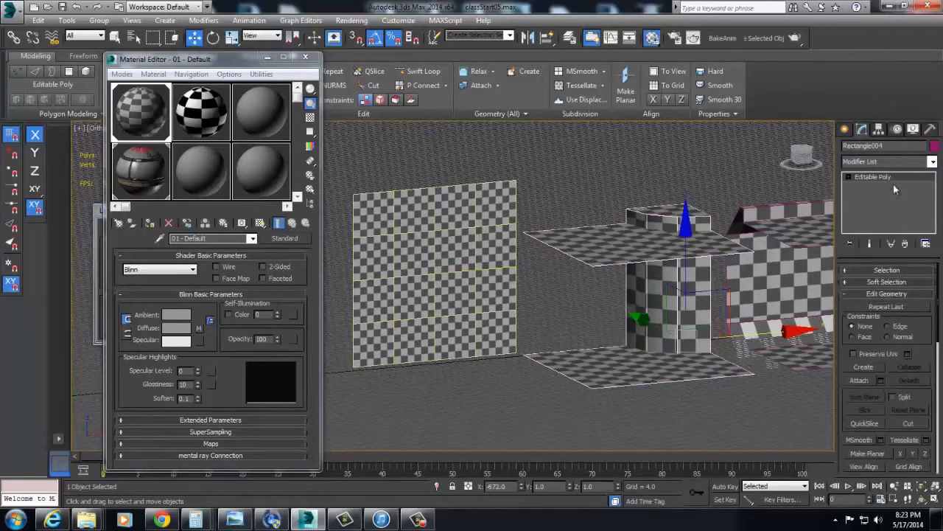
key(u)
key(u)
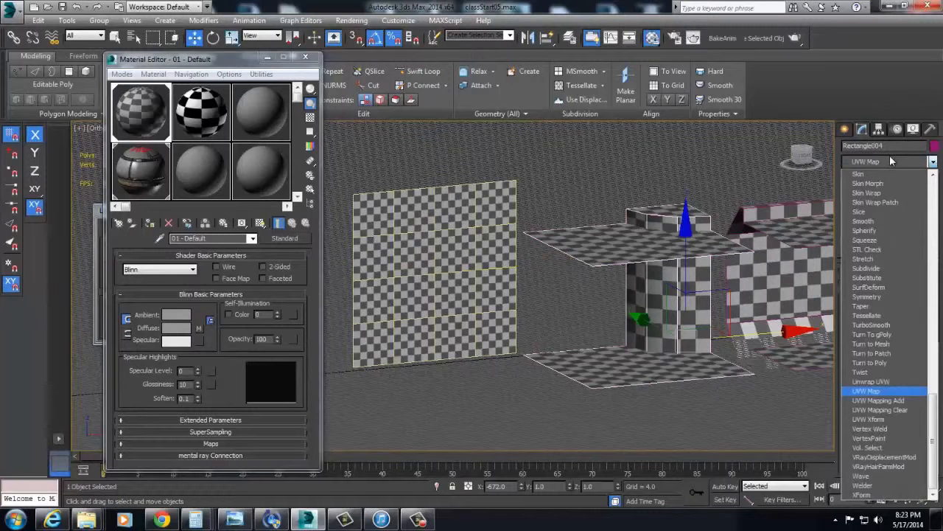
key(Return)
click(873, 295)
scroll(906, 408, down, 5)
scroll(907, 407, down, 3)
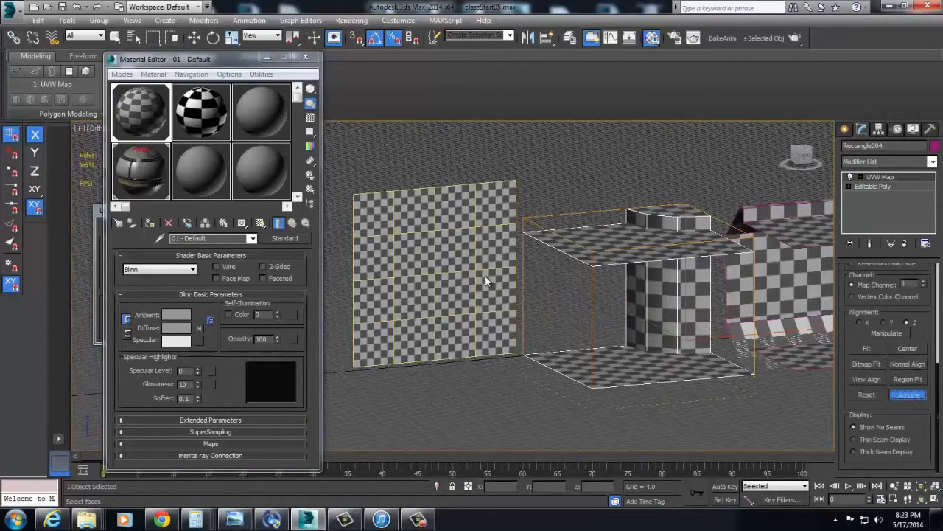
- Add an Unwrap UVW modifier to the reference plane and inspect its layout and preferences in the UV Editor
click(458, 311)
click(908, 163)
text(uvw)
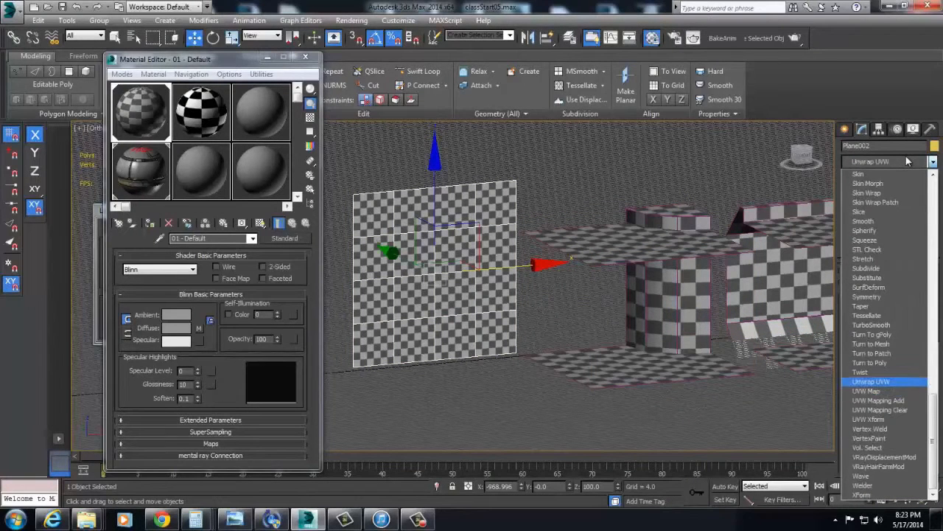
key(Return)
click(888, 406)
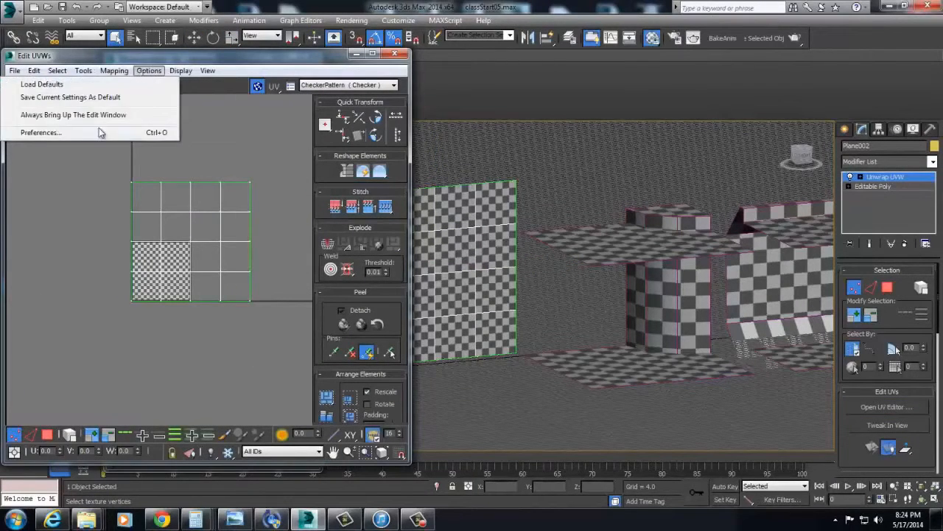
click(101, 131)
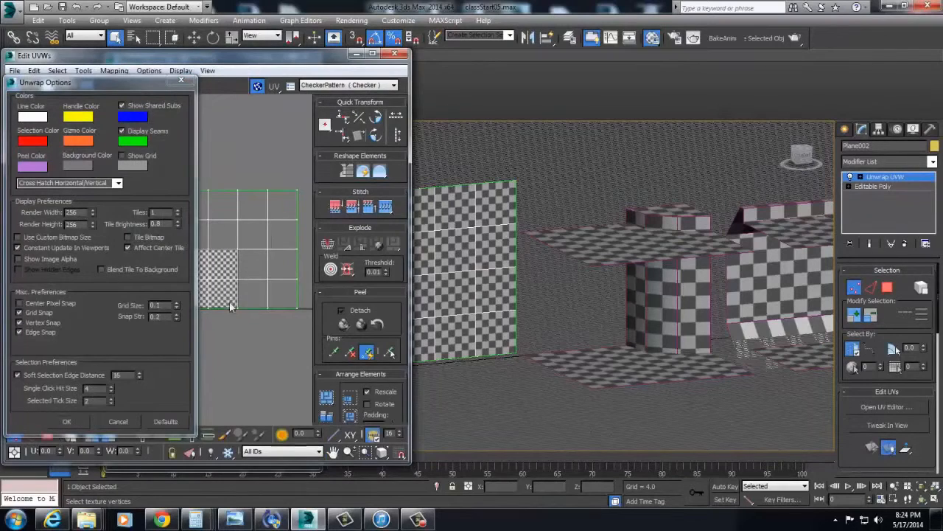
click(184, 80)
click(401, 55)
- Add a UVW Xform modifier to the curved outer corner piece beside the reference plane
middle_drag(472, 229, 609, 255)
scroll(497, 251, down, 3)
scroll(589, 210, up, 3)
scroll(582, 250, down, 3)
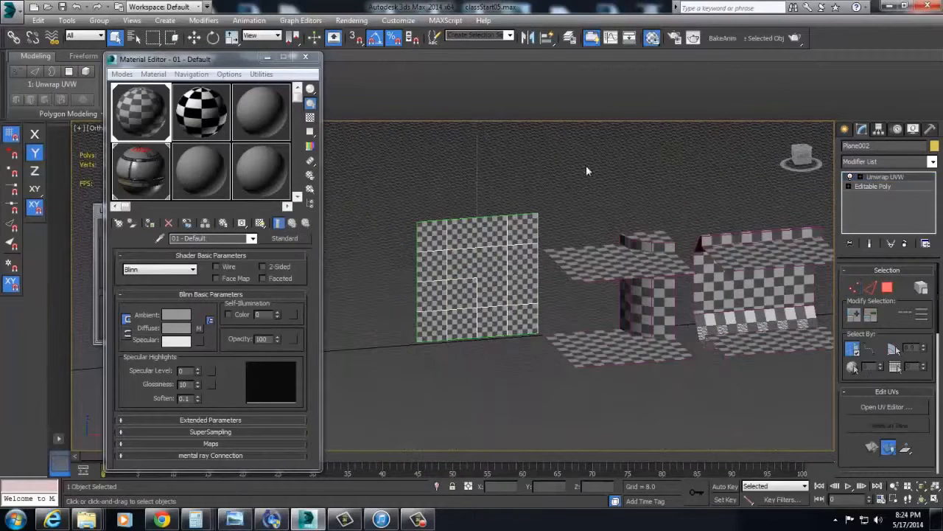
scroll(501, 247, up, 2)
middle_drag(536, 307, 481, 301)
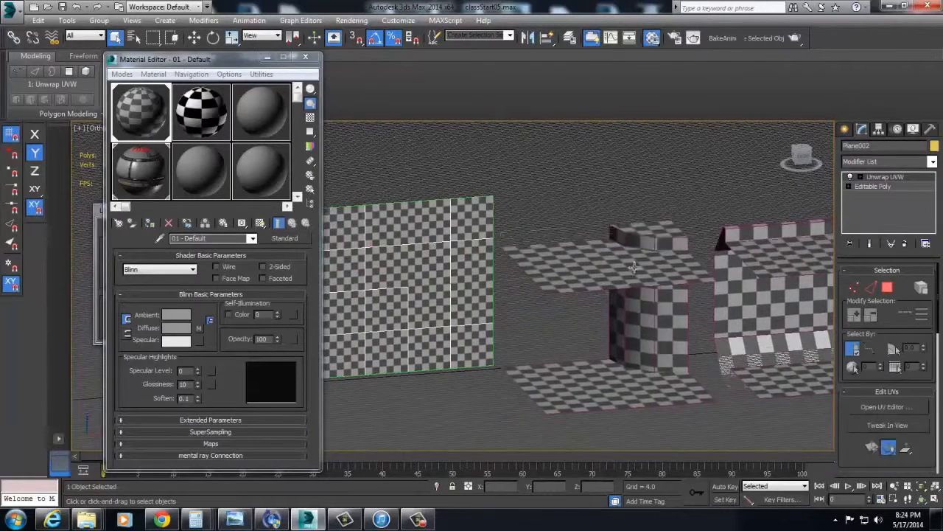
click(637, 269)
click(878, 165)
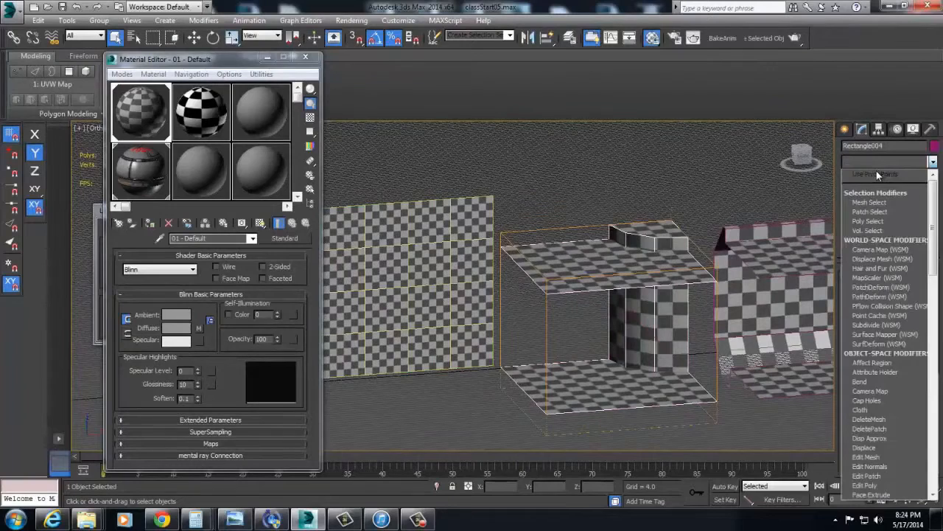
text(uvw)
key(Down)
key(Return)
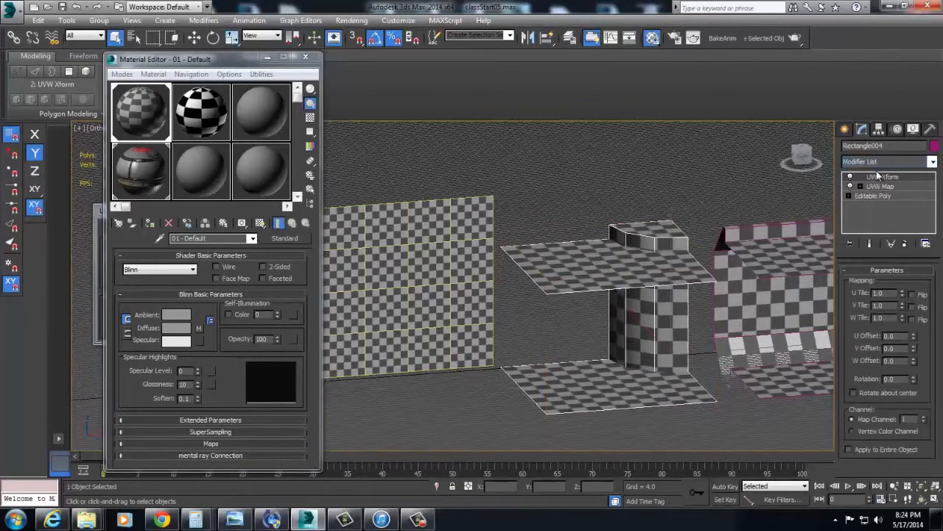
- Set the U, V and W tiling of the corner piece's UVW Xform to 2
scroll(516, 324, up, 5)
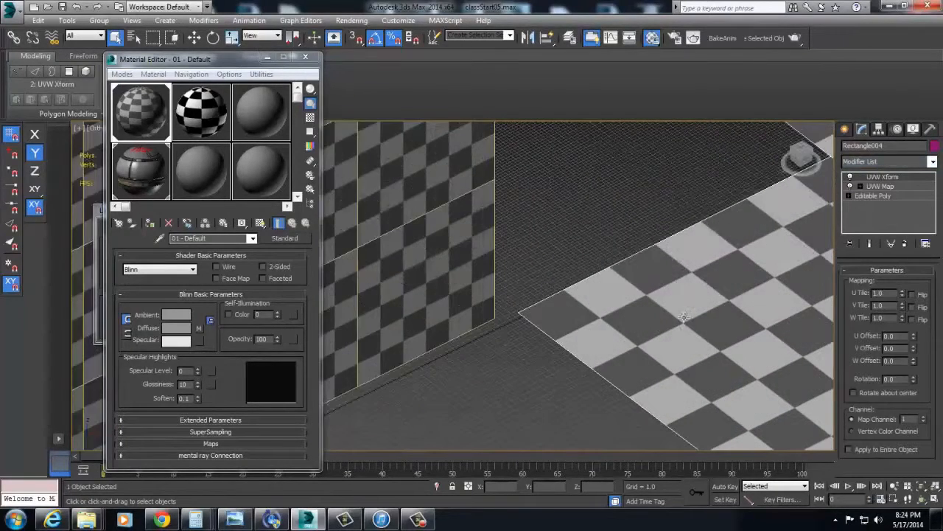
text(2)
key(Tab)
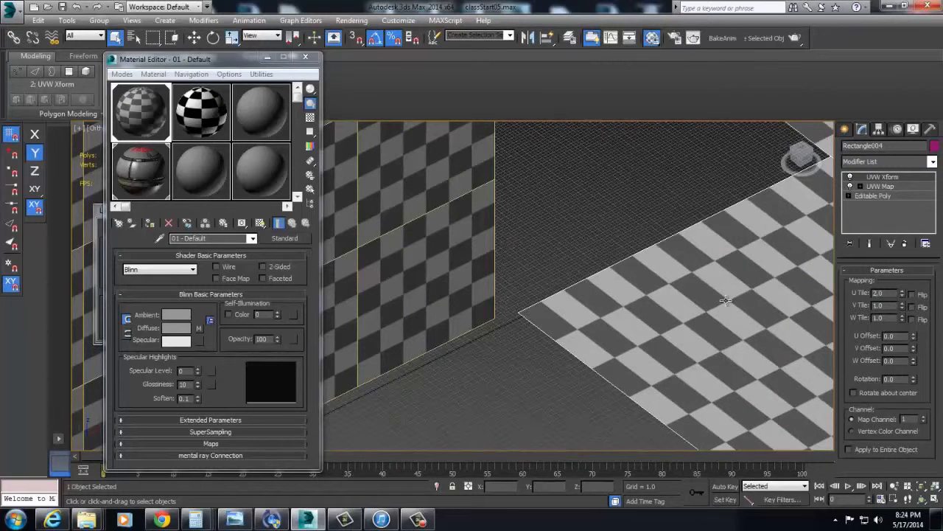
text(2)
key(Return)
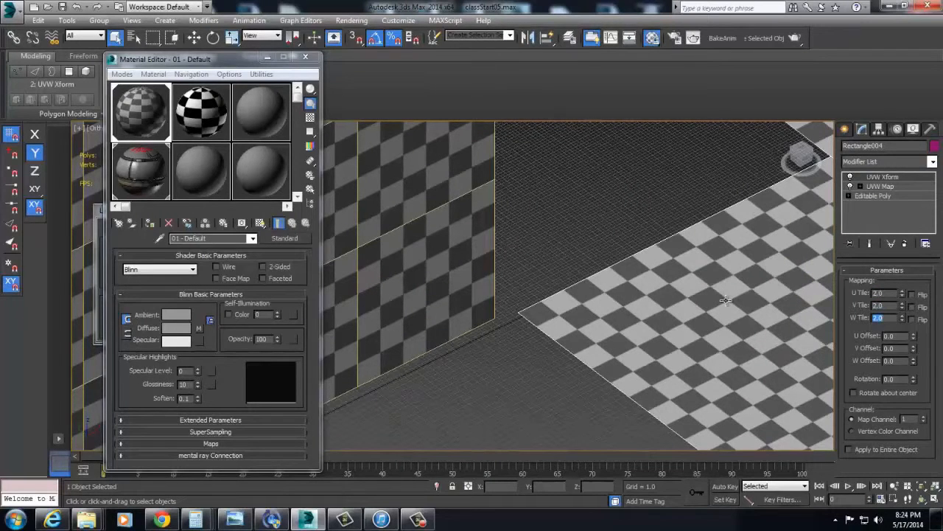
- Copy the curved outer corner piece's UVW Xform modifier and paste it onto the straight wall piece
scroll(518, 373, down, 8)
right_click(896, 178)
click(836, 226)
right_click(884, 177)
click(837, 224)
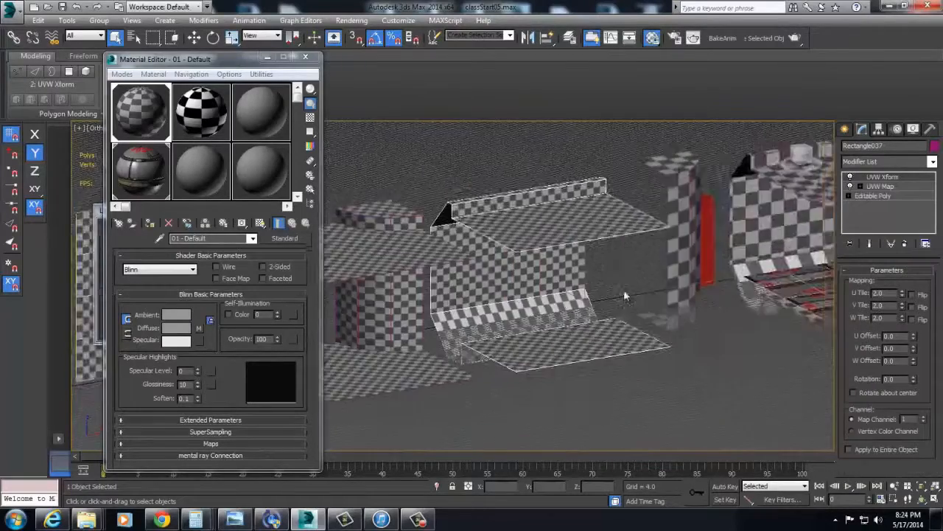
- Paste the copied UVW Xform modifier onto the rounded inner corner piece and the nearby pillar
alt+middle_drag(625, 296, 637, 340)
middle_drag(808, 153, 700, 170)
click(729, 203)
right_click(895, 178)
click(837, 234)
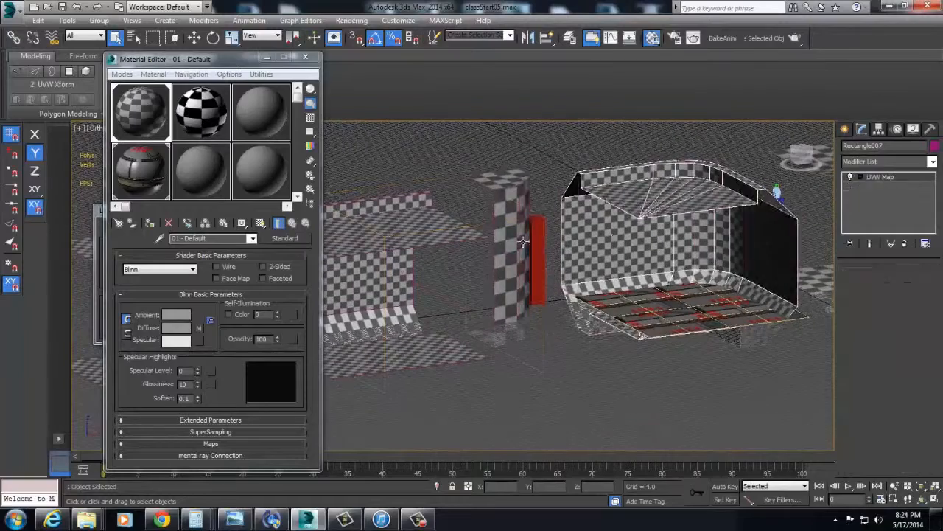
right_click(885, 185)
click(830, 241)
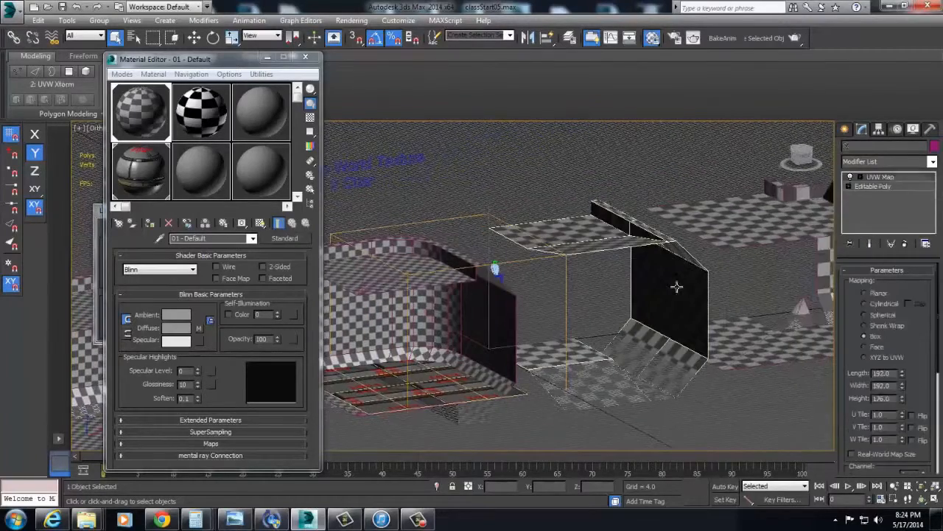
- Paste the copied UVW Xform modifier onto the four remaining modular pieces at the far end of the row
right_click(904, 182)
click(840, 243)
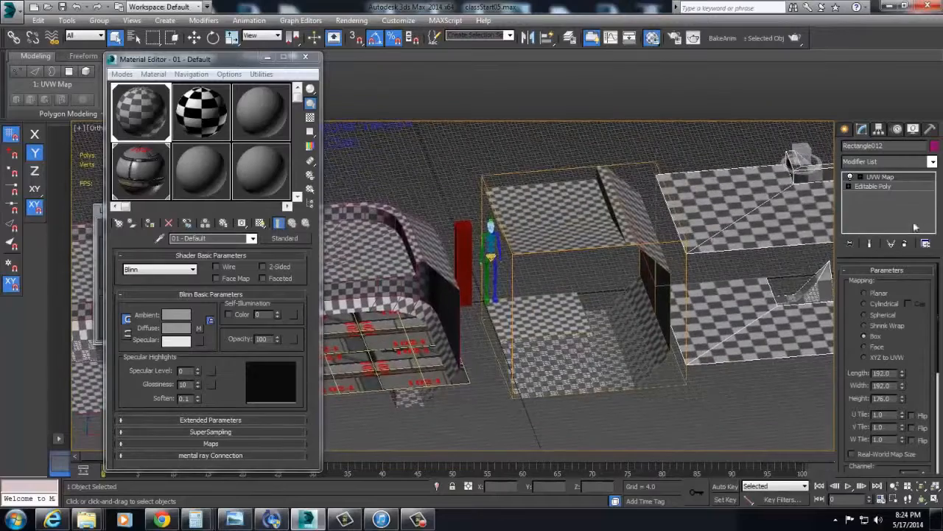
right_click(914, 179)
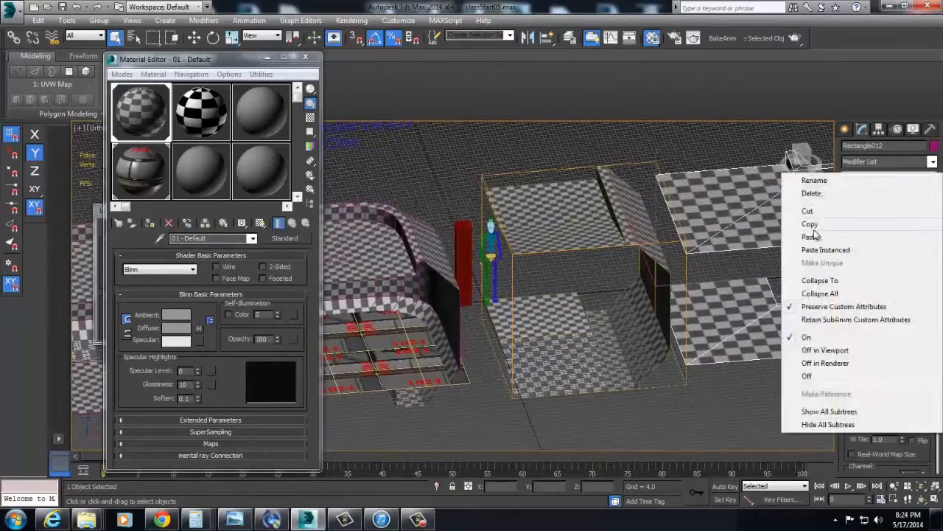
click(833, 247)
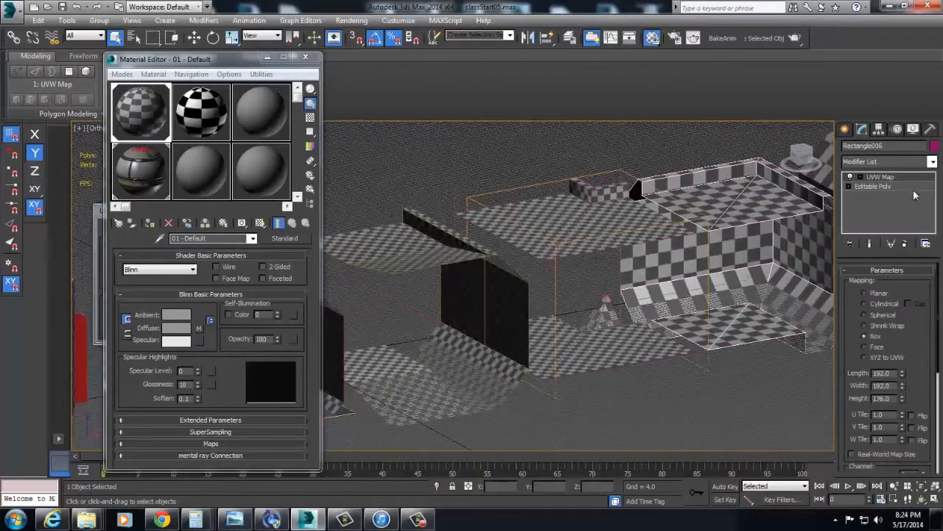
right_click(896, 186)
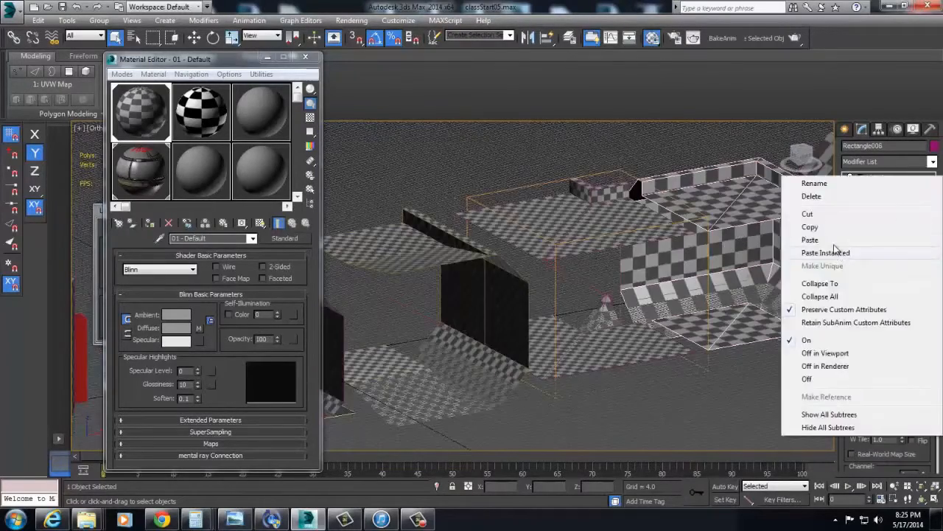
click(829, 243)
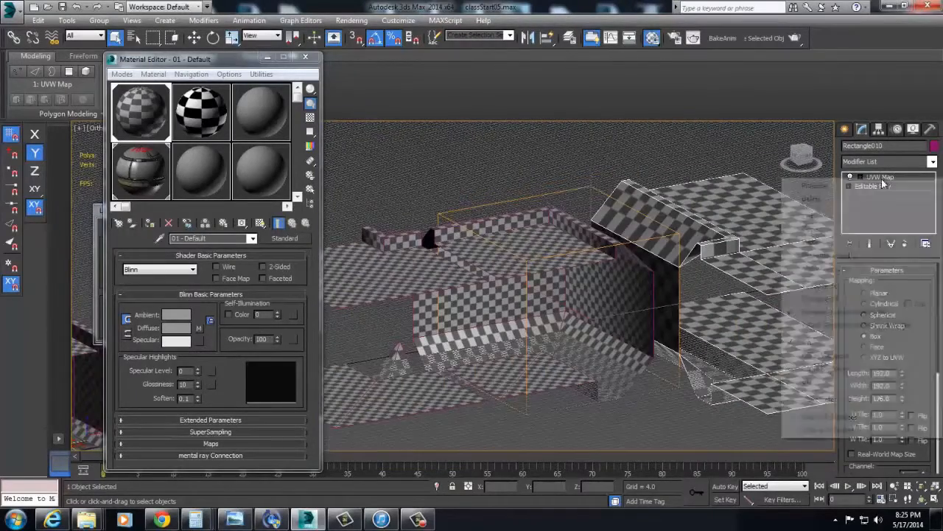
right_click(885, 185)
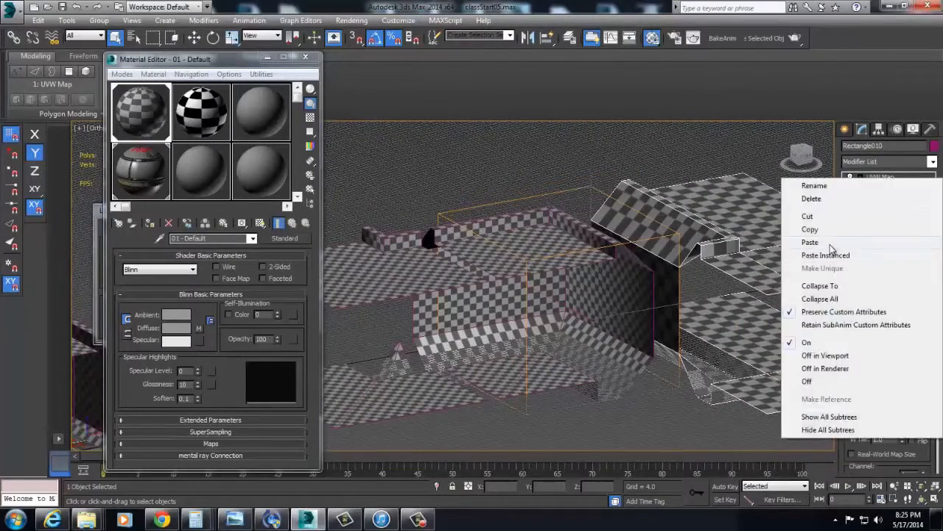
click(821, 246)
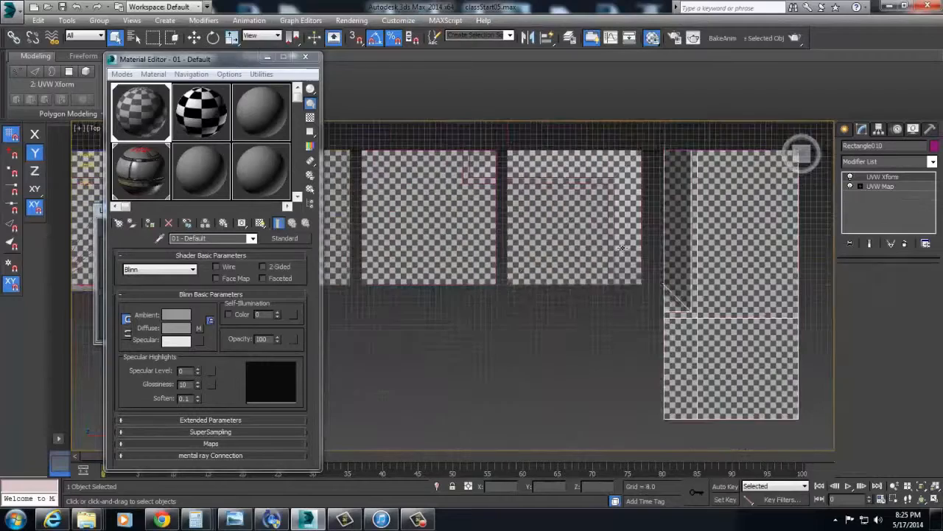
click(621, 248)
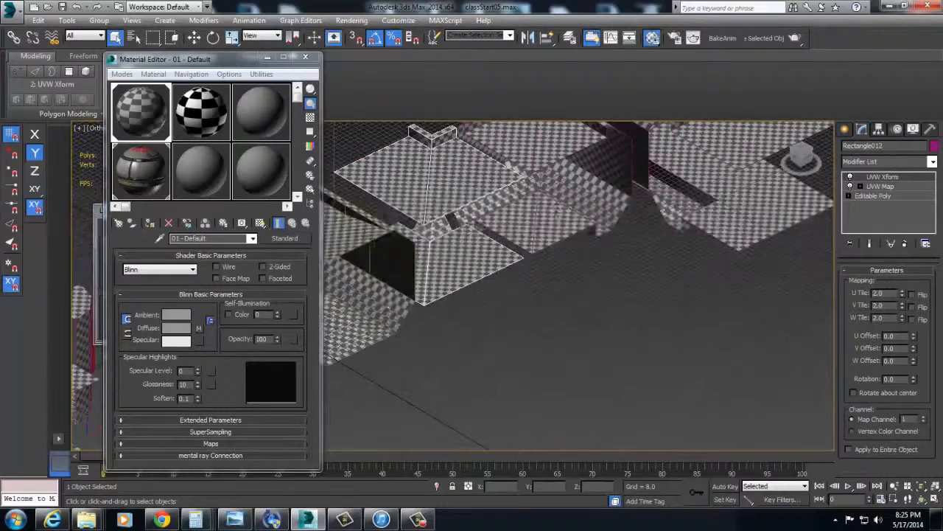
- Isolate the straight wall piece together with the large modular piece at the far end of the row
middle_drag(367, 314, 493, 304)
key(w)
scroll(488, 303, down, 2)
click(487, 303)
middle_drag(371, 313, 501, 298)
click(501, 299)
middle_drag(402, 342, 442, 343)
click(443, 343)
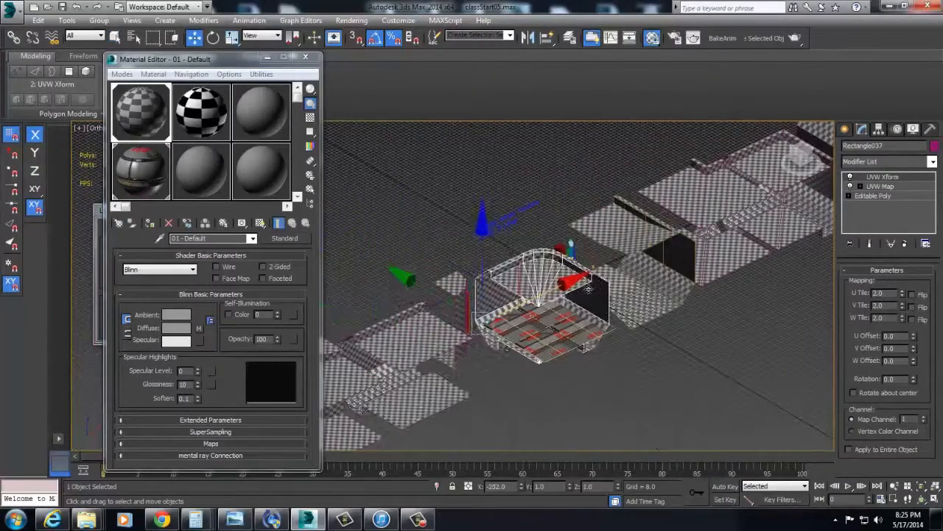
middle_drag(803, 218, 662, 284)
ctrl+click(754, 226)
right_click(755, 224)
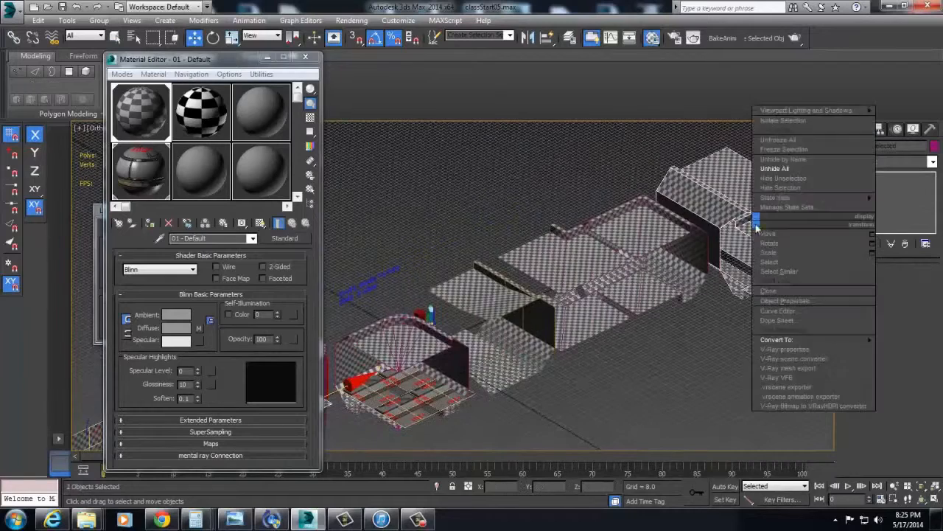
click(783, 120)
- Place an instance of the straight wall piece beside the large end piece at X 624, Y -192 in the top view
key(t)
drag(386, 183, 385, 185)
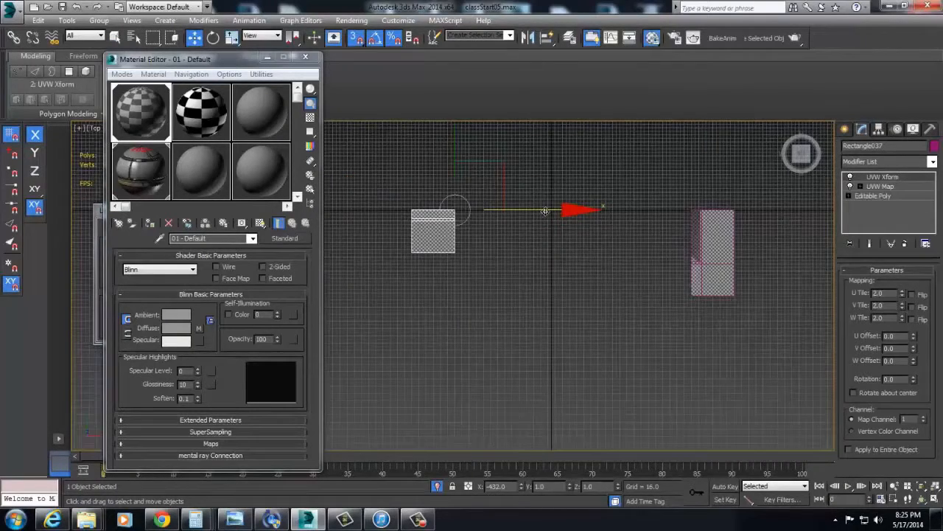
mouse_move(503, 165)
mouse_down()
mouse_move(552, 236)
mouse_move(538, 229)
mouse_move(689, 254)
mouse_up()
right_click(538, 228)
key(Return)
scroll(689, 254, up, 10)
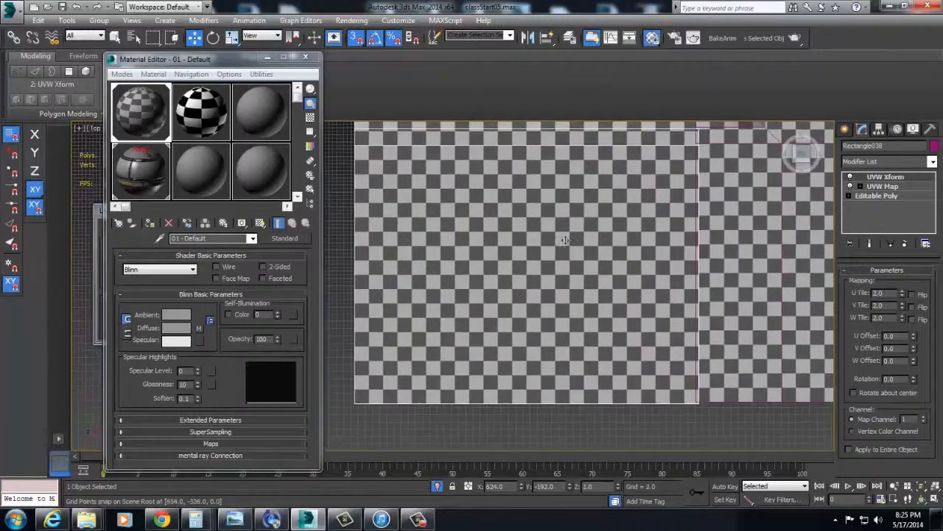
- Close the Material Editor, open the Grid and Snap Settings and move the wall copy to X 622
click(304, 57)
right_click(357, 37)
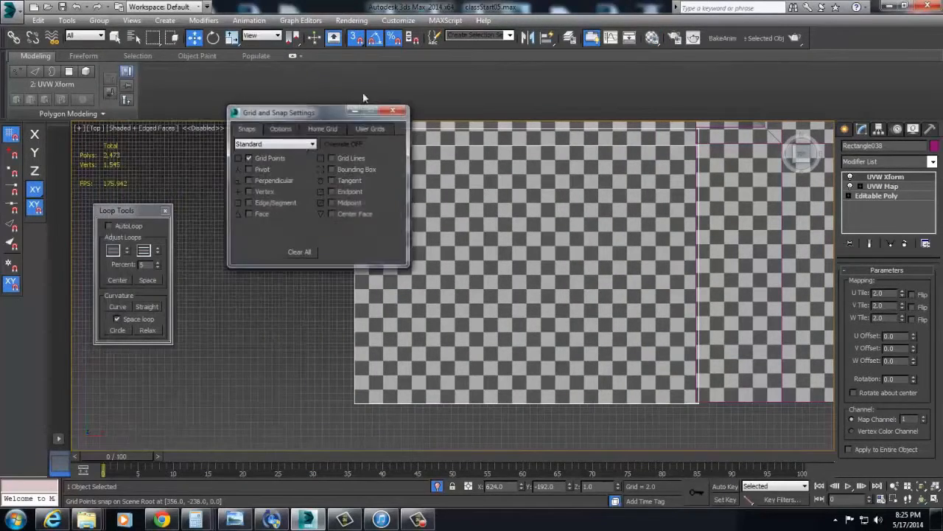
middle_drag(555, 247, 468, 302)
scroll(575, 234, up, 2)
middle_drag(592, 234, 579, 351)
mouse_move(618, 233)
mouse_down()
mouse_move(656, 233)
mouse_move(615, 232)
mouse_up()
alt+middle_drag(607, 262, 633, 221)
key(t)
scroll(594, 263, down, 2)
middle_drag(594, 263, 630, 211)
scroll(631, 214, up, 6)
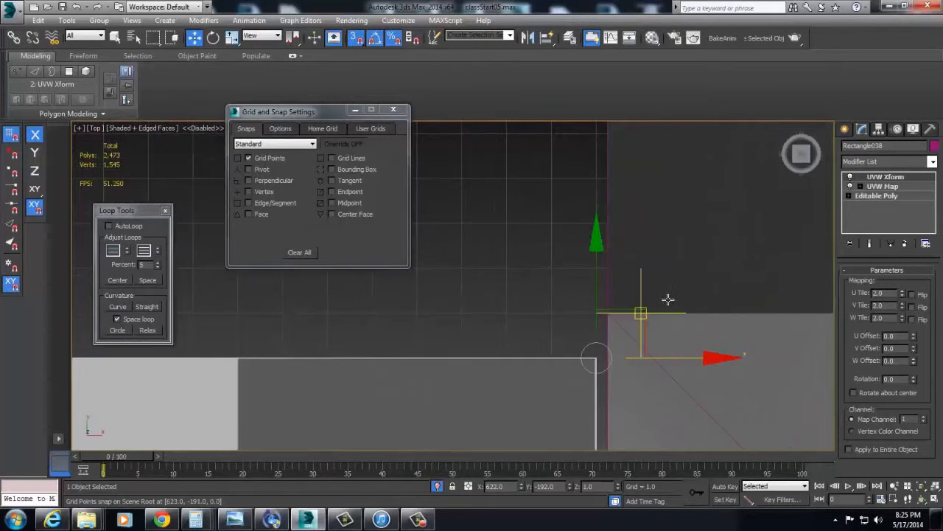
- Snap the upper corner of the large end piece onto the adjacent grid point
scroll(640, 293, down, 8)
middle_drag(639, 285, 649, 435)
scroll(652, 269, up, 4)
scroll(642, 317, up, 4)
drag(609, 239, 554, 317)
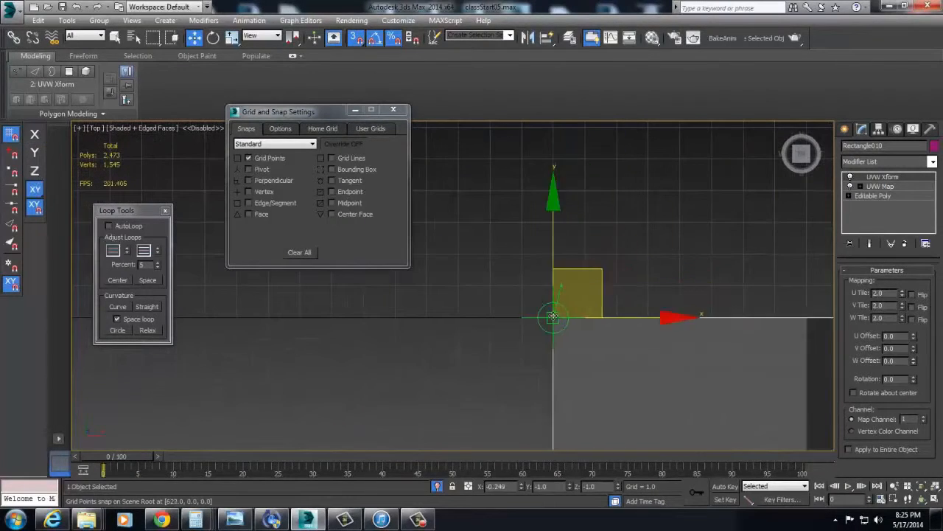
- Create an instance of the wall copy rotated 180° about the Z axis
scroll(553, 319, down, 2)
middle_drag(552, 324, 516, 147)
scroll(516, 376, down, 4)
middle_drag(472, 431, 510, 289)
click(525, 346)
scroll(553, 362, up, 3)
scroll(575, 324, down, 5)
alt+middle_drag(581, 330, 560, 259)
scroll(561, 259, down, 3)
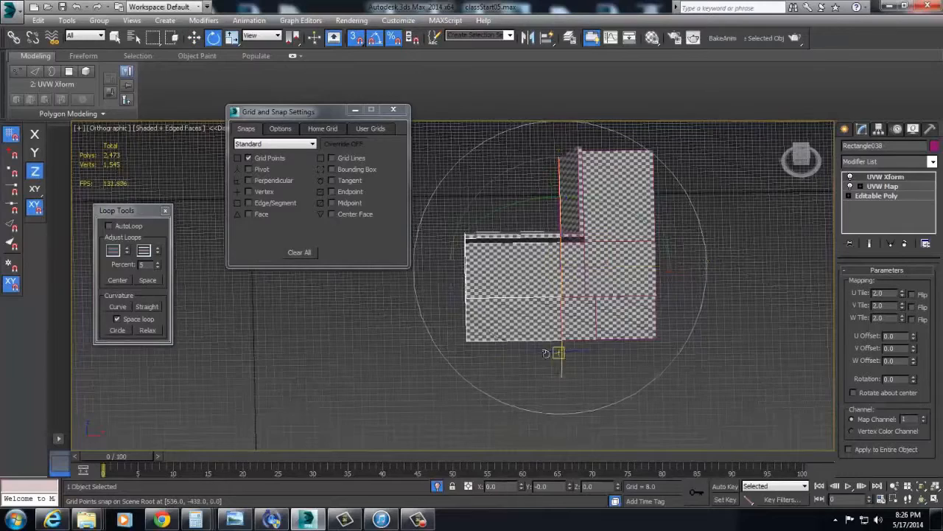
mouse_move(540, 351)
shift+mouse_down()
mouse_move(601, 337)
mouse_move(598, 329)
shift+mouse_up()
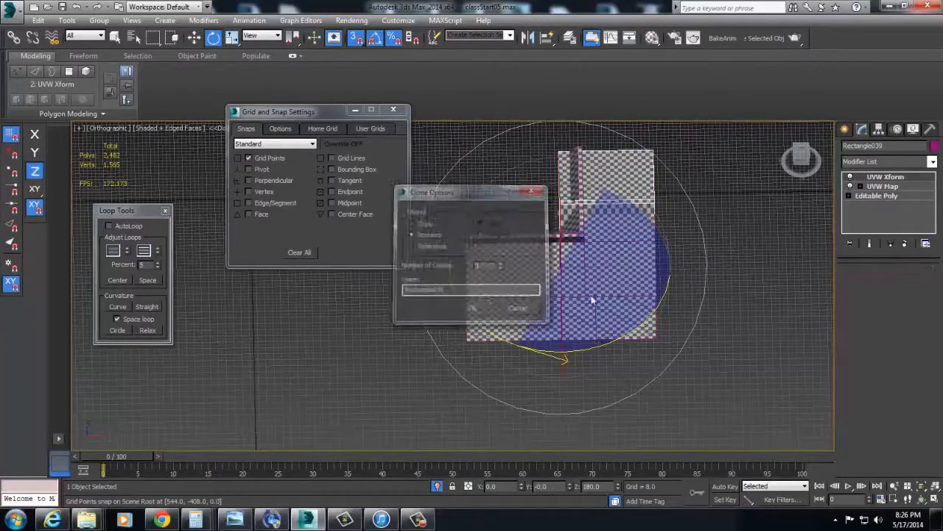
key(Return)
- Move the rotated wall copy to the open end of the large piece at X 432, Y -576
key(w)
alt+middle_drag(564, 295, 590, 316)
mouse_move(581, 310)
mouse_down()
mouse_move(647, 420)
mouse_move(681, 450)
mouse_up()
key(F6)
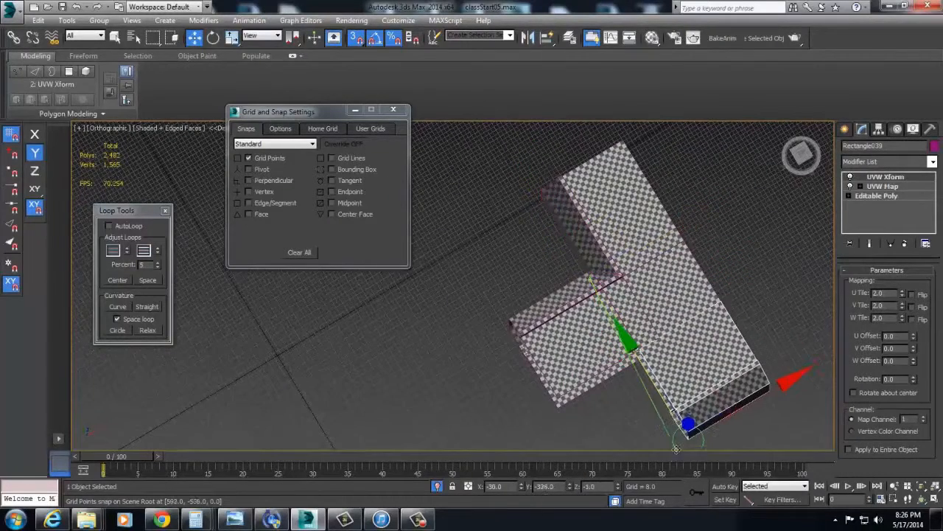
drag(791, 384, 556, 405)
alt+middle_drag(673, 370, 674, 255)
click(578, 336)
key(t)
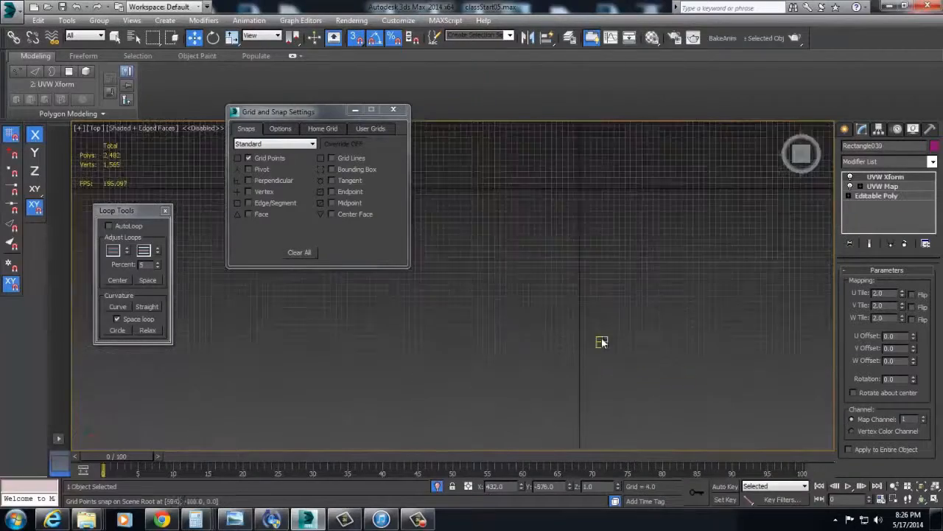
scroll(602, 341, down, 3)
shift+drag(553, 373, 687, 372)
key(Return)
- End the isolation and examine the trial assembly alongside the full row of modular pieces
mouse_move(627, 358)
alt+middle_down()
mouse_move(573, 267)
mouse_move(589, 299)
mouse_move(572, 290)
alt+middle_up()
scroll(573, 290, down, 6)
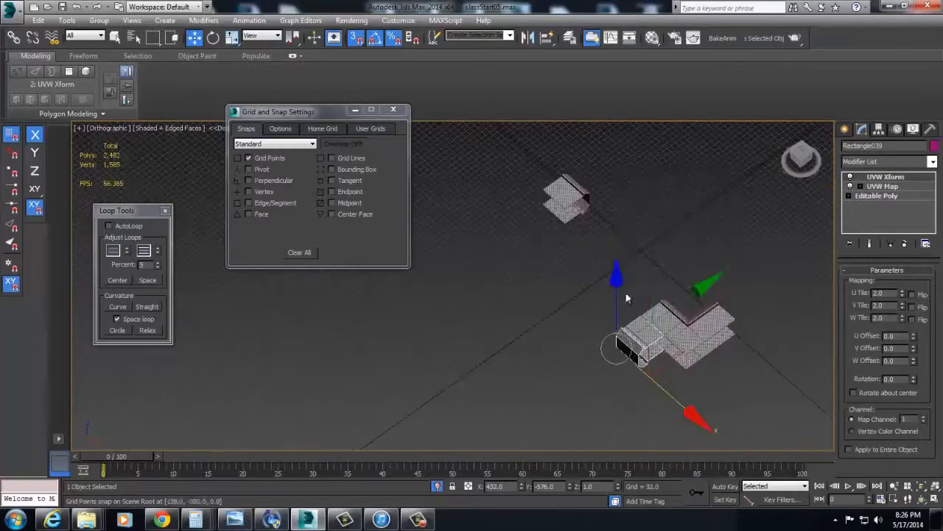
right_click(615, 241)
click(642, 153)
alt+middle_drag(590, 221, 667, 270)
scroll(667, 270, down, 3)
middle_drag(609, 296, 566, 330)
middle_drag(566, 331, 582, 249)
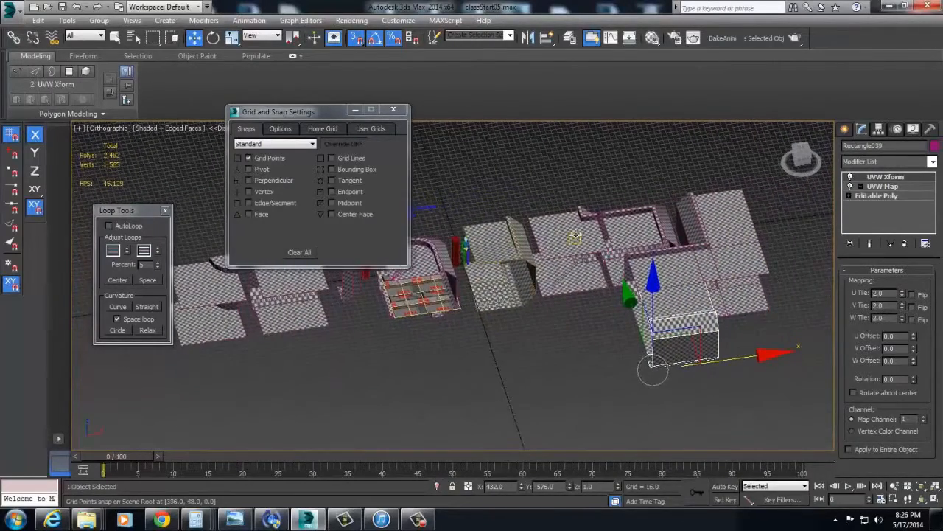
mouse_move(584, 215)
alt+middle_down()
mouse_move(570, 255)
mouse_move(597, 219)
mouse_move(581, 213)
alt+middle_up()
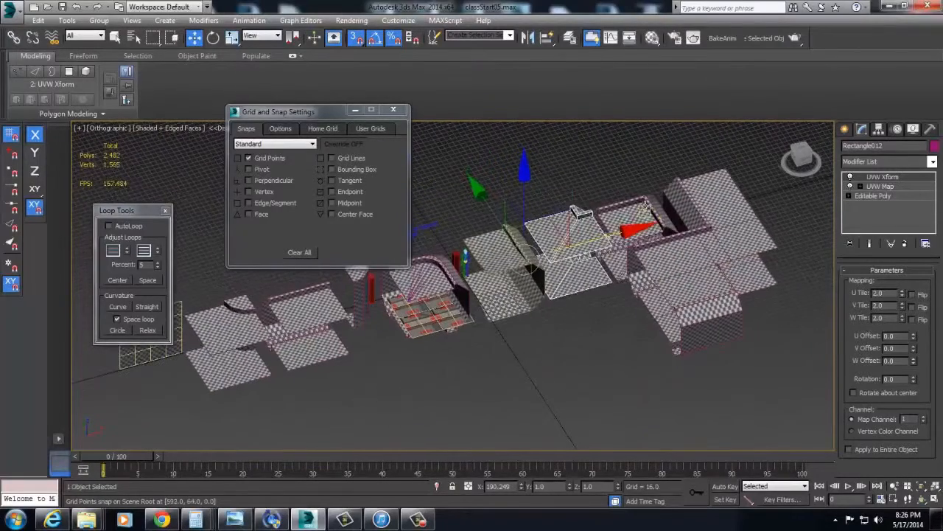
- Make an instance of the corner piece, rotate it and fit it against the trial assembly at the far end
shift+drag(738, 283, 760, 285)
key(Return)
middle_drag(752, 315, 611, 344)
key(e)
mouse_move(684, 371)
mouse_down()
mouse_move(618, 381)
mouse_move(644, 372)
mouse_up()
key(w)
drag(619, 339, 687, 267)
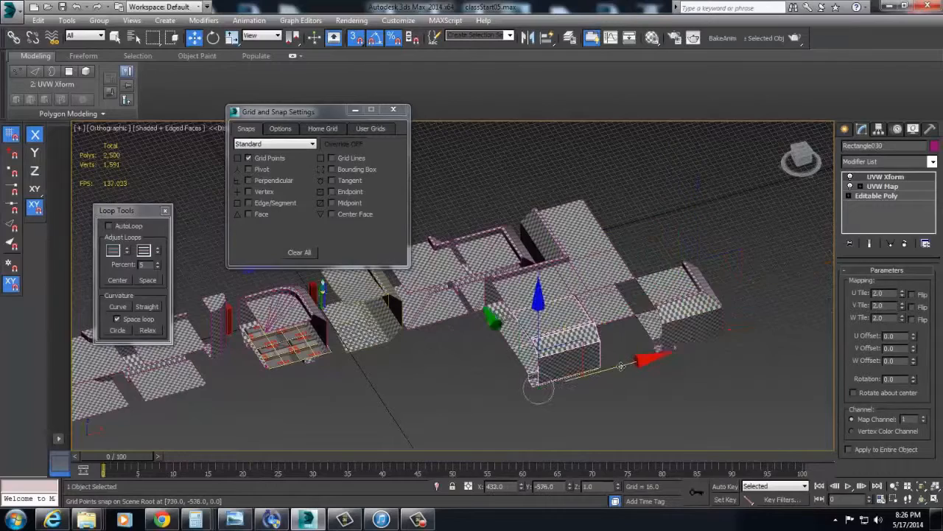
- Place another instance of the 180° rotated wall piece at X 624, Y -576
alt+middle_drag(584, 348, 486, 352)
click(668, 371)
alt+middle_drag(668, 369, 722, 391)
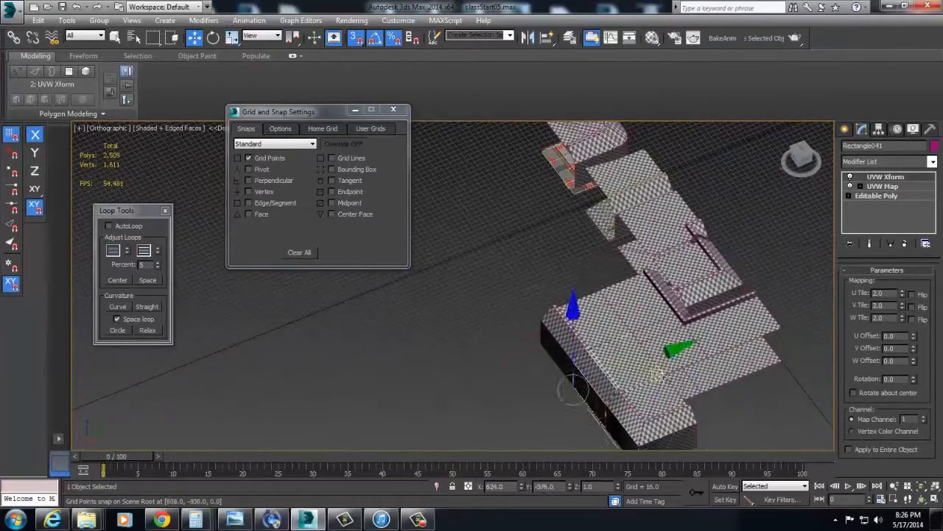
- Create an instance of this wall piece rotated 90° about Z, fit it to the assembly and add another instance
key(e)
alt+middle_drag(575, 389, 614, 362)
shift+drag(589, 367, 602, 339)
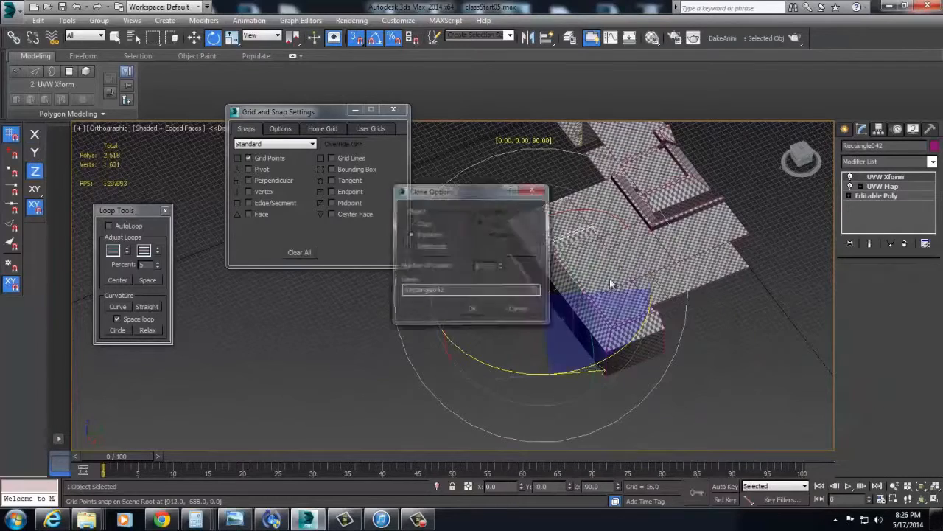
key(Return)
key(w)
mouse_move(542, 295)
mouse_down()
mouse_move(669, 341)
mouse_move(668, 355)
mouse_up()
scroll(668, 354, up, 3)
mouse_move(668, 355)
middle_down()
mouse_move(569, 367)
mouse_move(525, 392)
middle_up()
mouse_move(653, 365)
shift+mouse_down()
mouse_move(695, 357)
mouse_move(631, 347)
shift+mouse_up()
key(Return)
- Isolate the trial assembly, delete the wall copy beside the large end piece and end the isolation
mouse_move(631, 346)
alt+middle_down()
mouse_move(569, 300)
mouse_move(719, 335)
mouse_move(759, 262)
alt+middle_up()
key(alt+q)
click(597, 277)
click(635, 357)
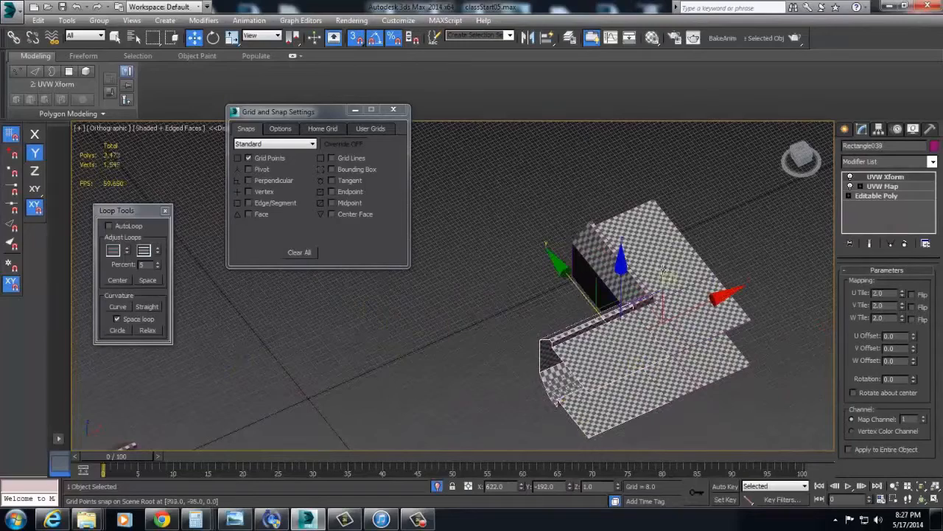
key(Delete)
right_click(643, 245)
click(667, 152)
- Examine the checker scale of the modular pieces against the reference plane in the perspective view
scroll(649, 177, down, 3)
alt+middle_drag(582, 293, 514, 349)
click(513, 349)
scroll(513, 349, up, 6)
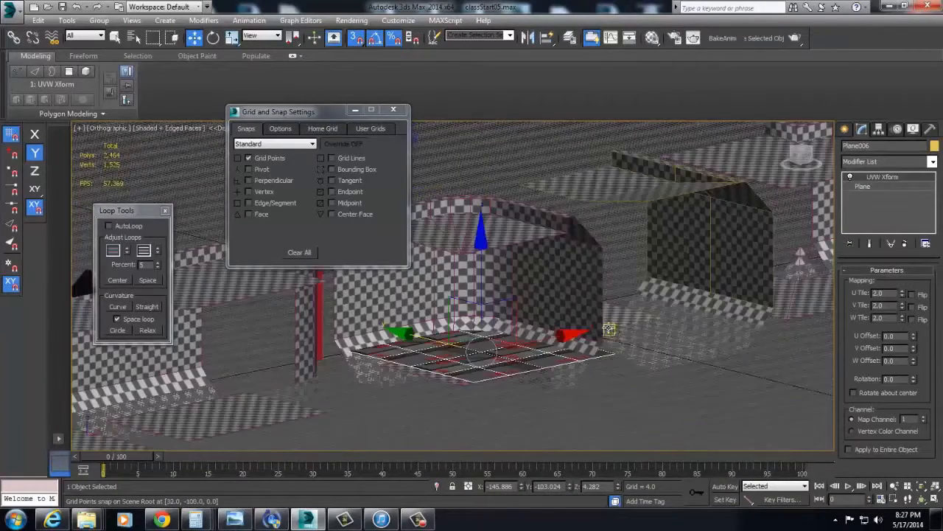
key(p)
key(z)
scroll(588, 342, down, 5)
alt+middle_drag(573, 377, 521, 347)
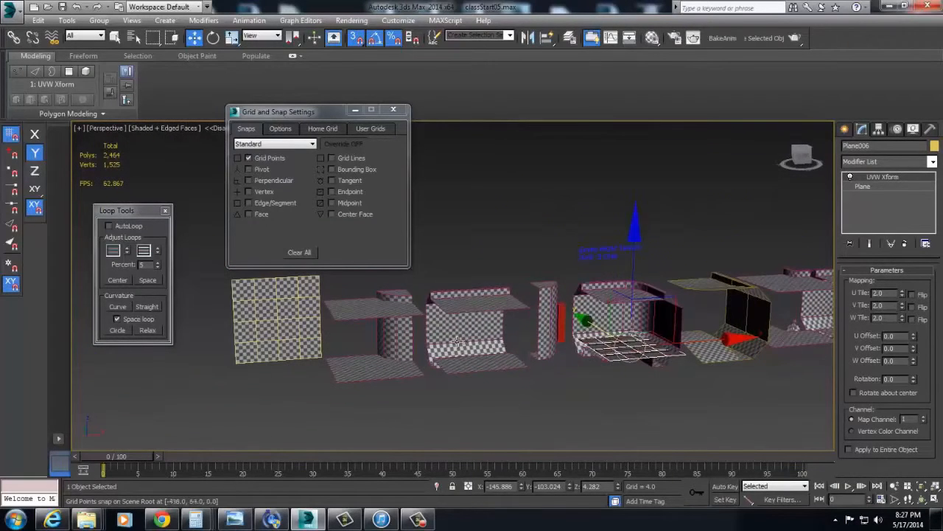
- Save the scene as classStart06.max and select the straight wall piece in the row
right_click(501, 303)
click(437, 210)
middle_drag(704, 307, 639, 310)
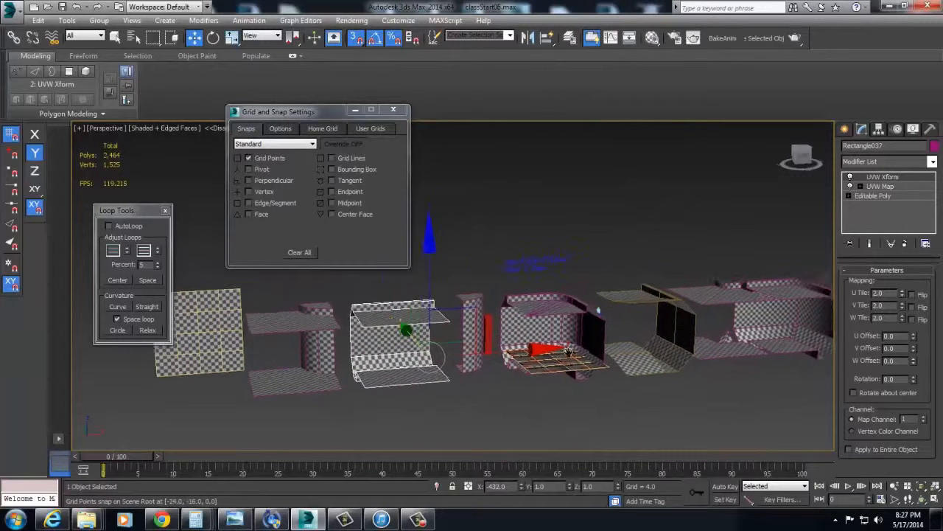